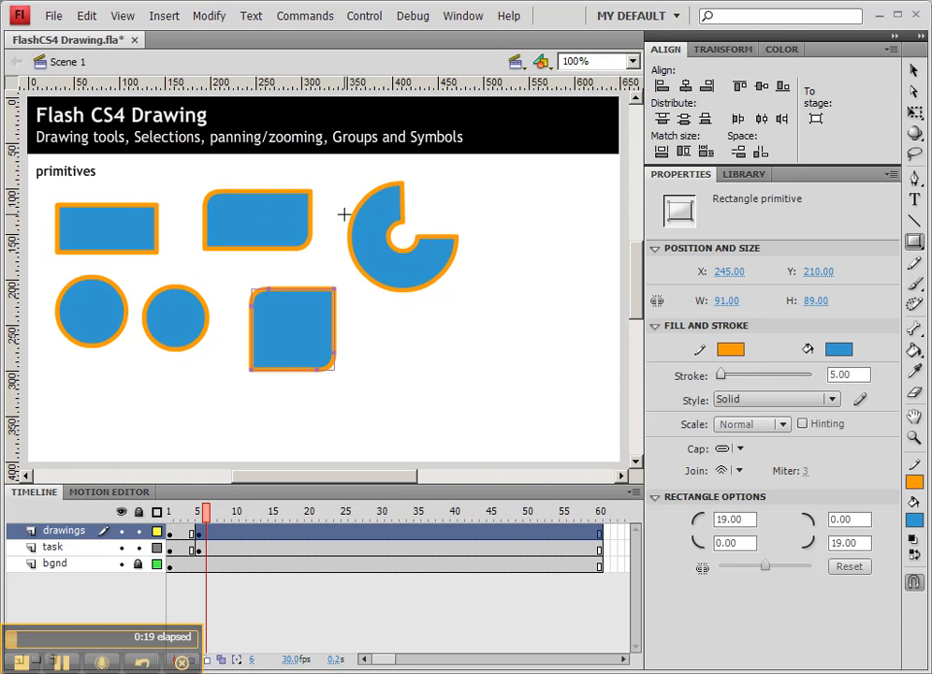
Draw an oval primitive about 85 px in diameter beside the blue three-quarter ring.
left_click(914, 241)
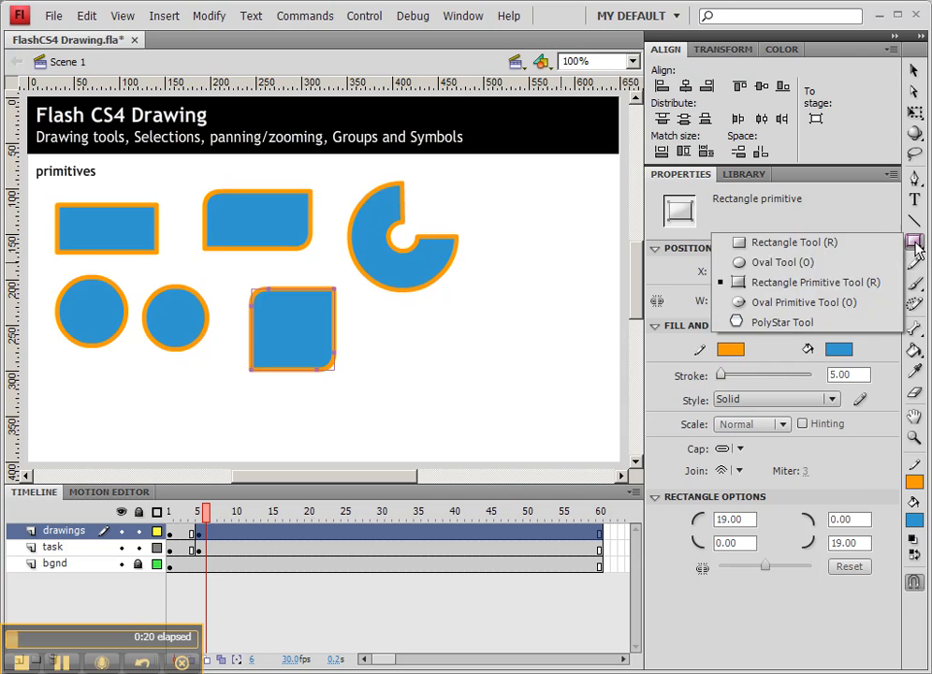
left_click(821, 302)
left_click_drag(507, 200, 585, 274)
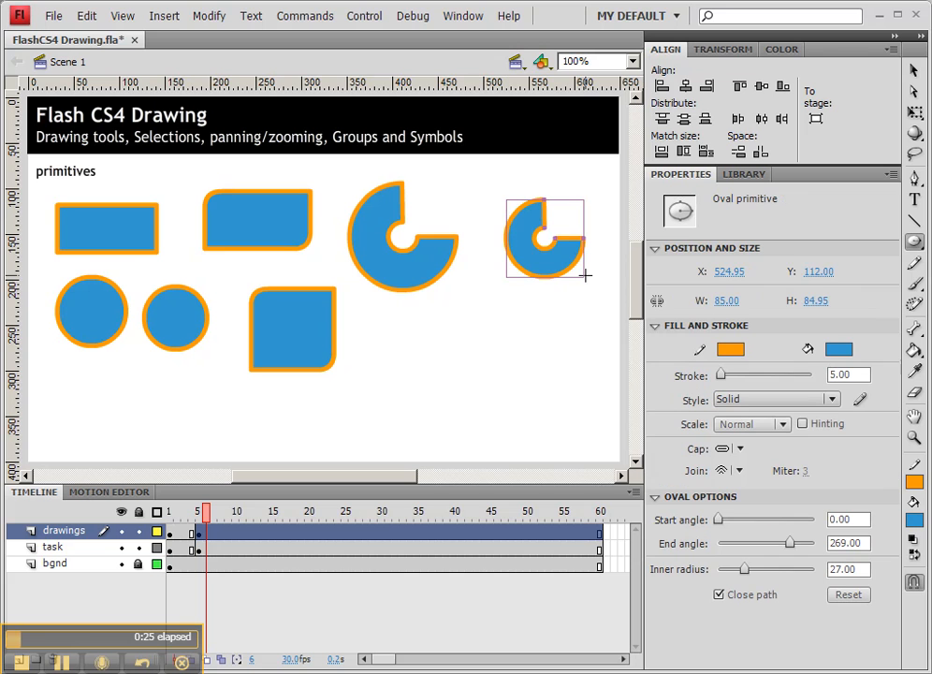
Reshape the new oval primitive to an end angle of 313 and inner radius of 71, and shift it slightly up.
left_click(914, 70)
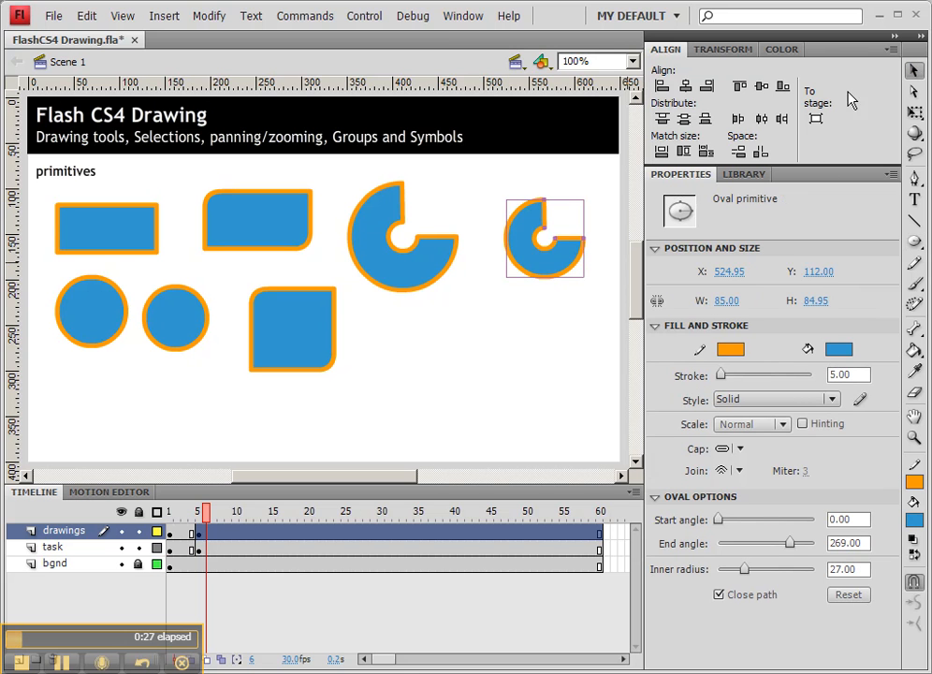
left_click_drag(547, 206, 558, 307)
left_click(558, 306)
left_click(568, 260)
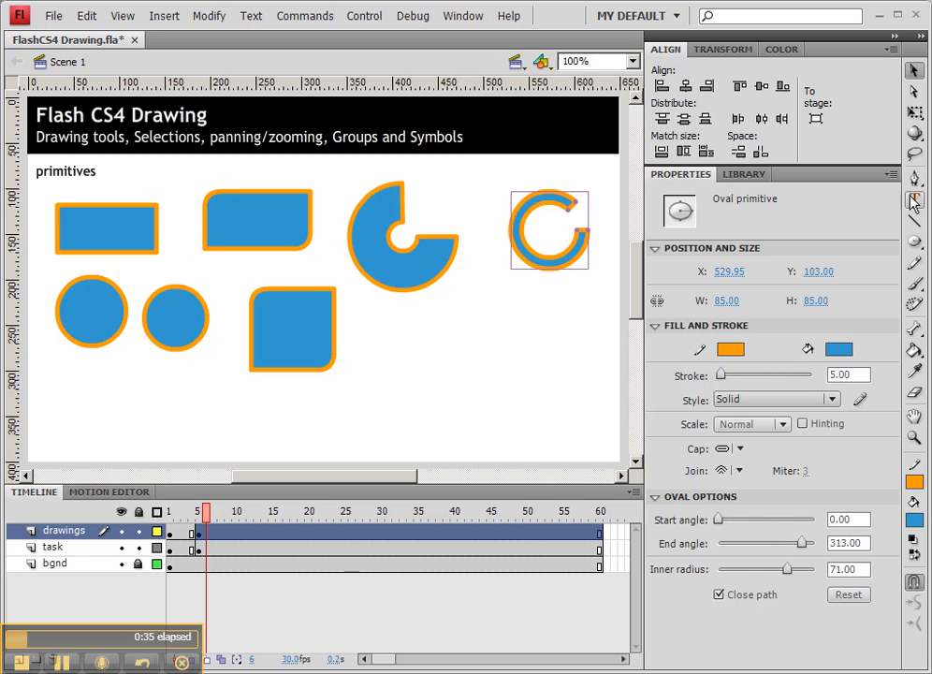
Draw a second oval primitive about 106 px in diameter below the thin ring, and shrink its inner hole.
left_click(914, 241)
left_click_drag(475, 303, 570, 376)
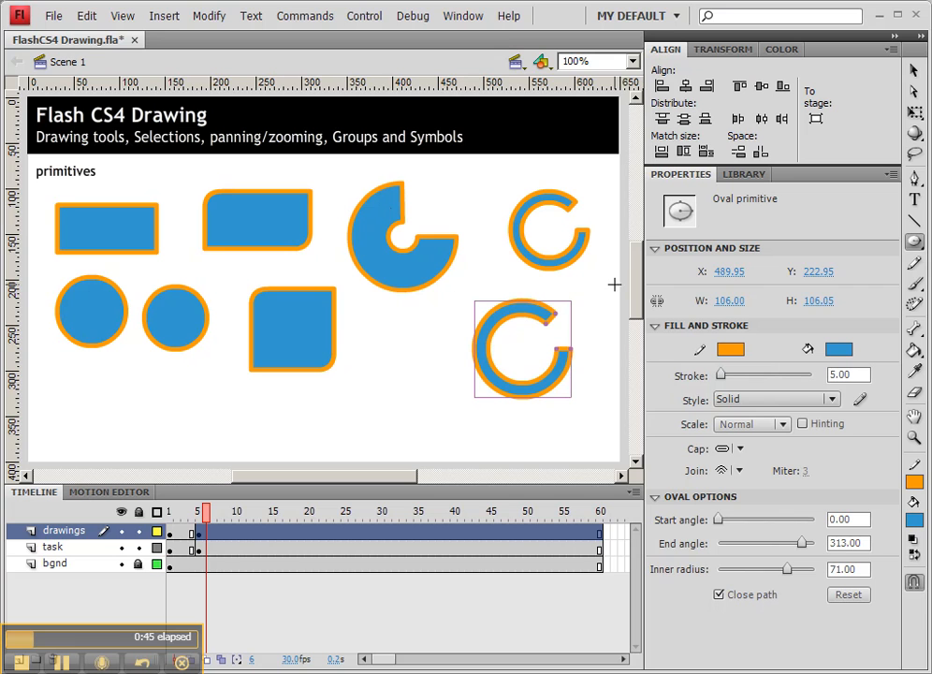
key("v")
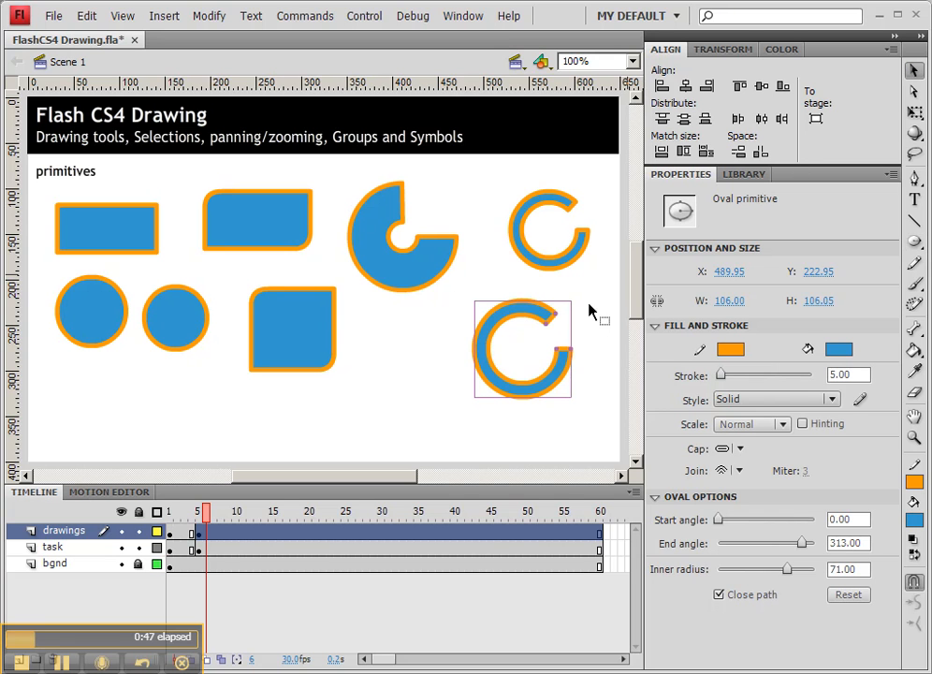
mouse_move(547, 328)
left_mouse_down()
mouse_move(526, 337)
mouse_move(555, 358)
mouse_move(521, 328)
mouse_move(537, 328)
left_mouse_up()
left_click(576, 312)
left_click(524, 269)
Move the rounded rectangle primitive to about X 354, Y 254.5, and nudge the lower oval primitive slightly down.
left_click(392, 282)
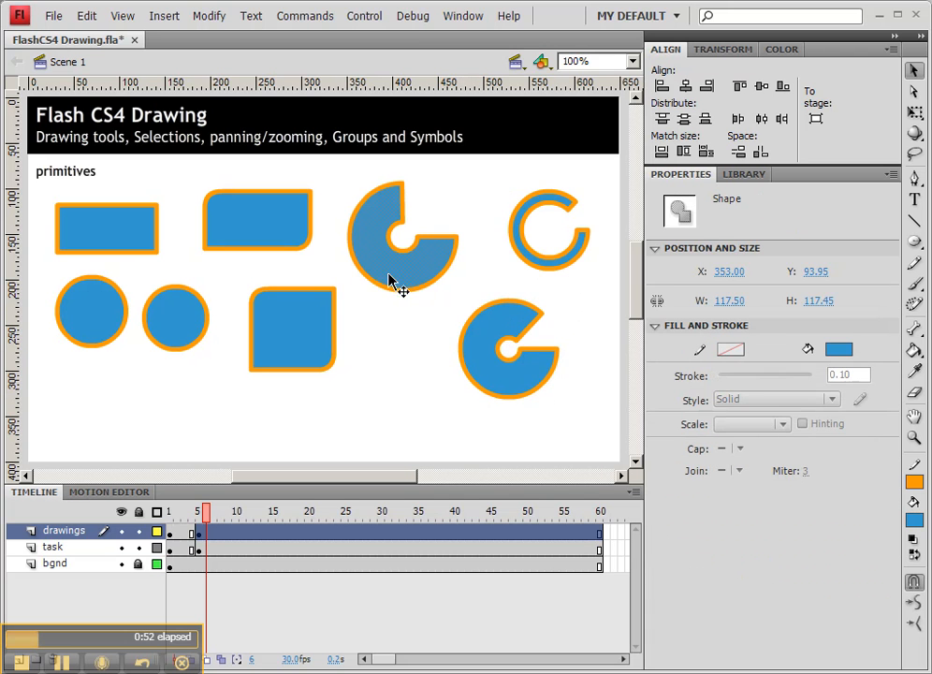
left_click(401, 366)
left_click(257, 291)
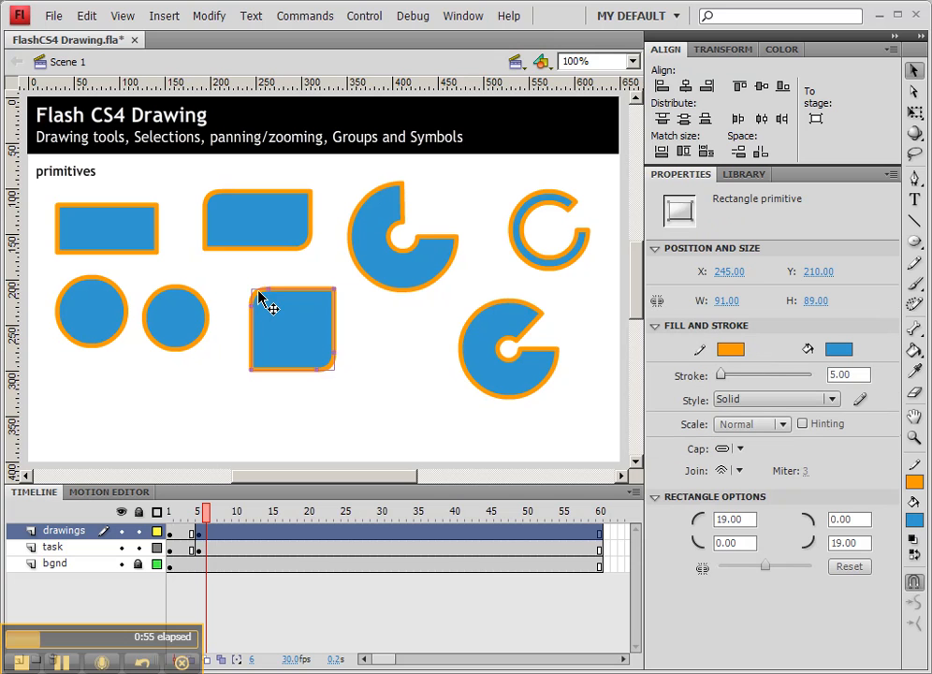
left_click_drag(289, 340, 391, 381)
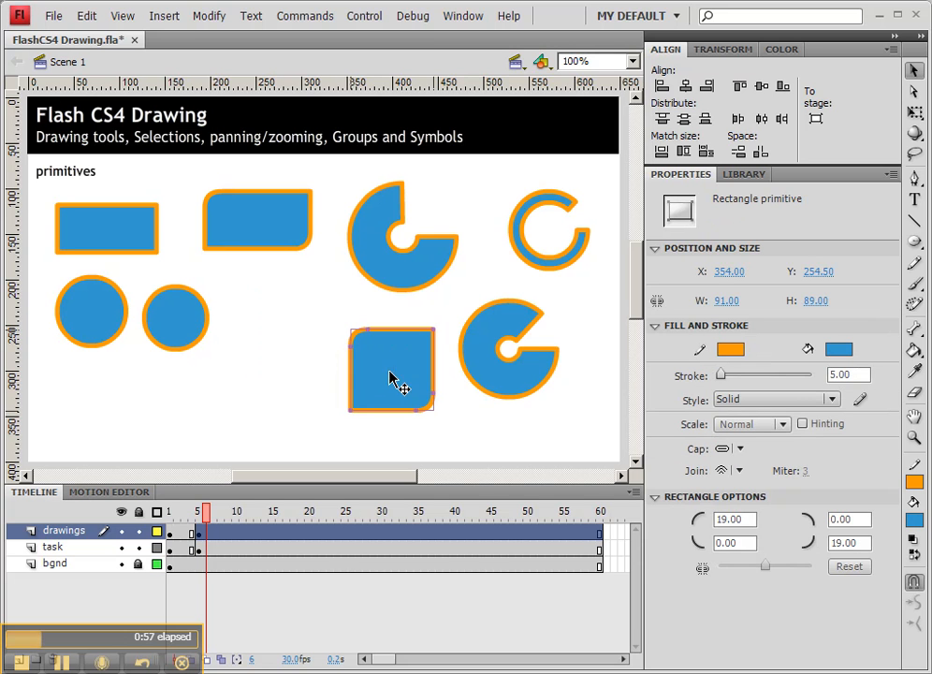
mouse_move(482, 346)
left_mouse_down()
mouse_move(497, 329)
mouse_move(492, 337)
left_mouse_up()
Select the primitives and the ordinary shapes in turn to compare their selection frames and properties.
left_click(418, 360)
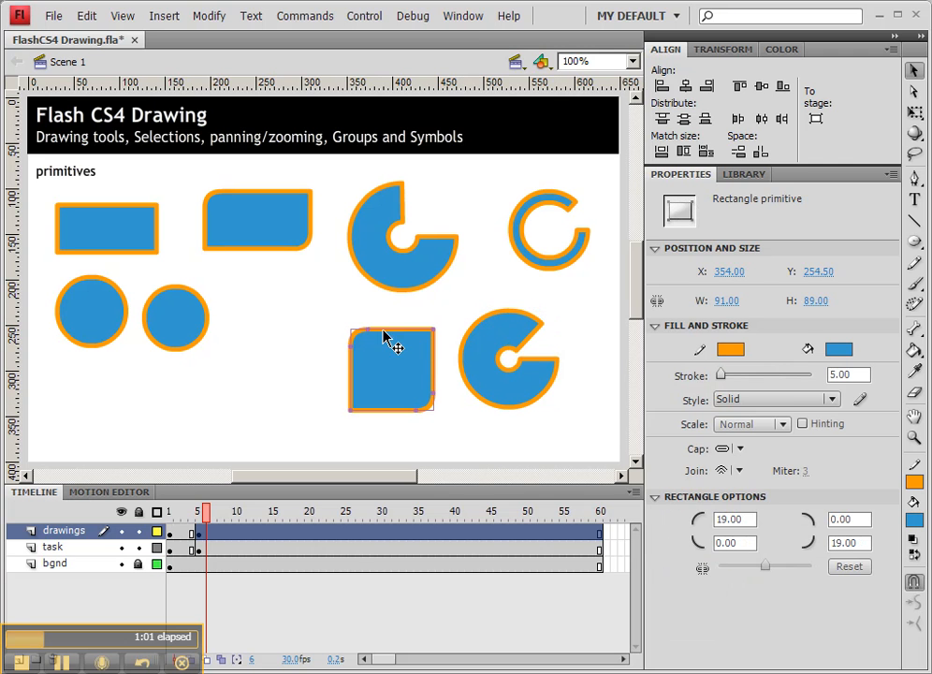
left_click(557, 266)
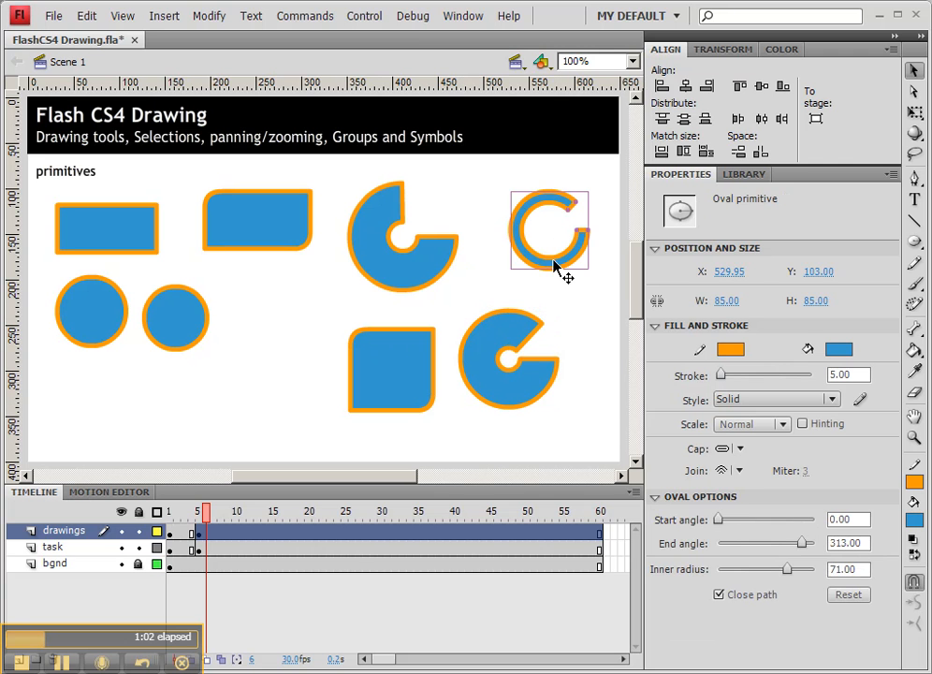
left_click(426, 264)
mouse_move(337, 176)
left_mouse_down()
mouse_move(442, 281)
mouse_move(485, 290)
mouse_move(346, 182)
left_mouse_up()
left_click_drag(198, 185, 324, 227)
left_click(314, 257)
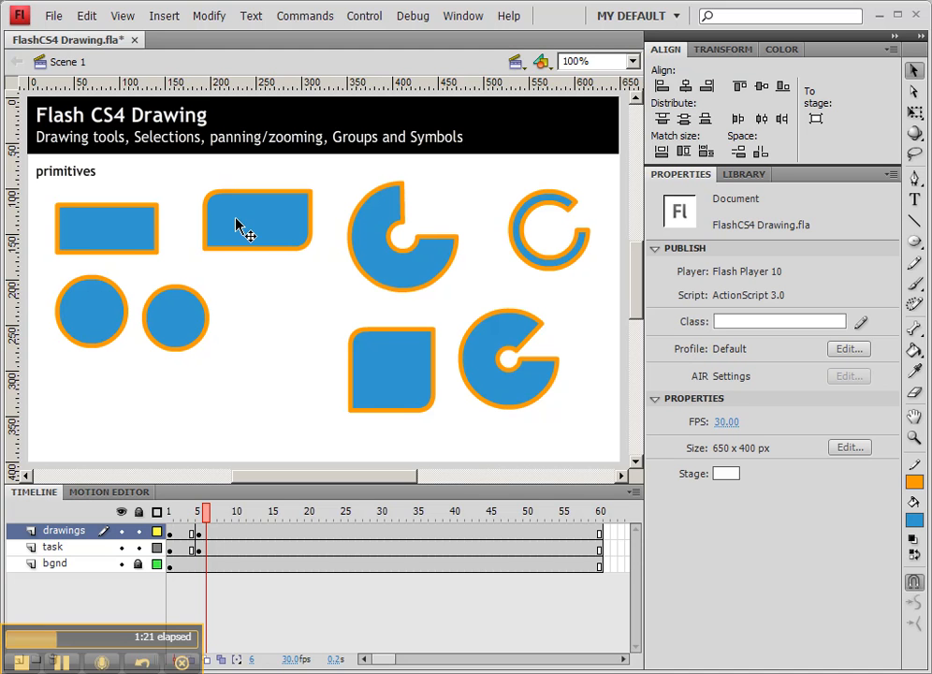
Recolour the plain rectangle with a dark teal #006666 outline and a dark gold fill.
left_click(84, 236)
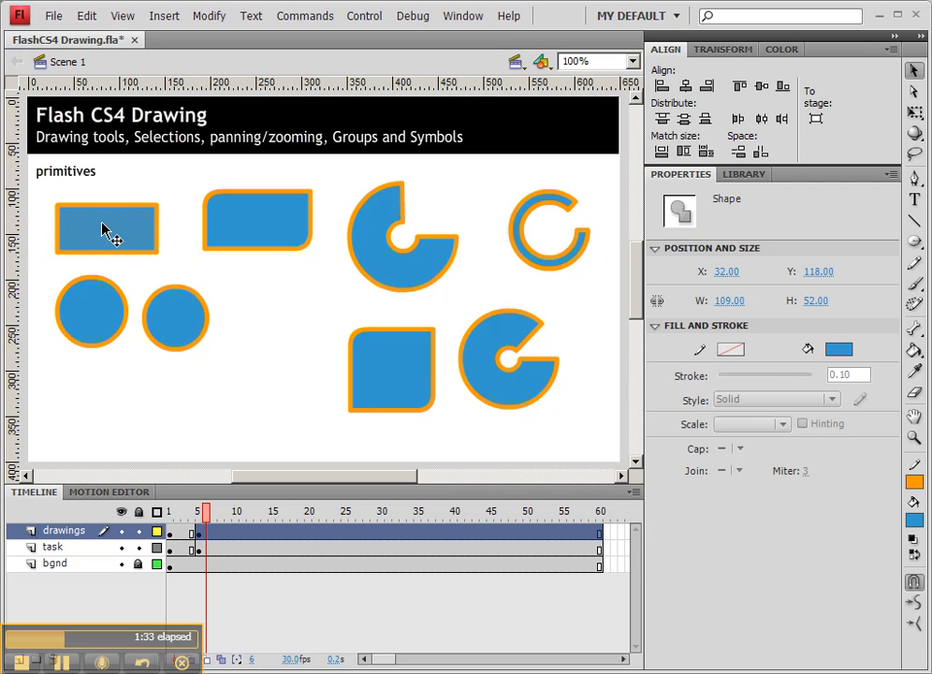
double_click(106, 232)
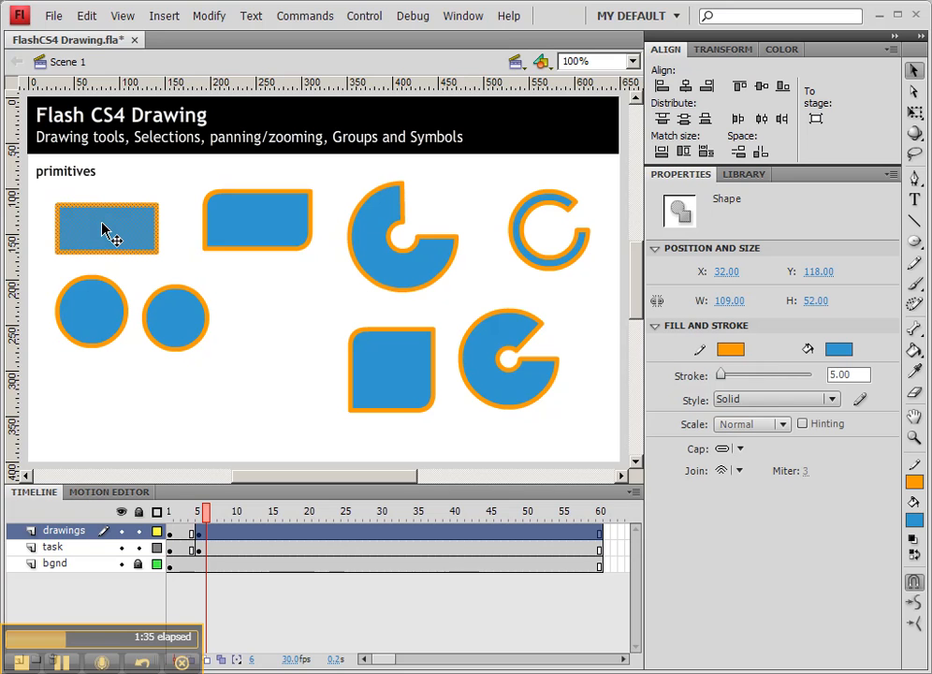
left_click(727, 357)
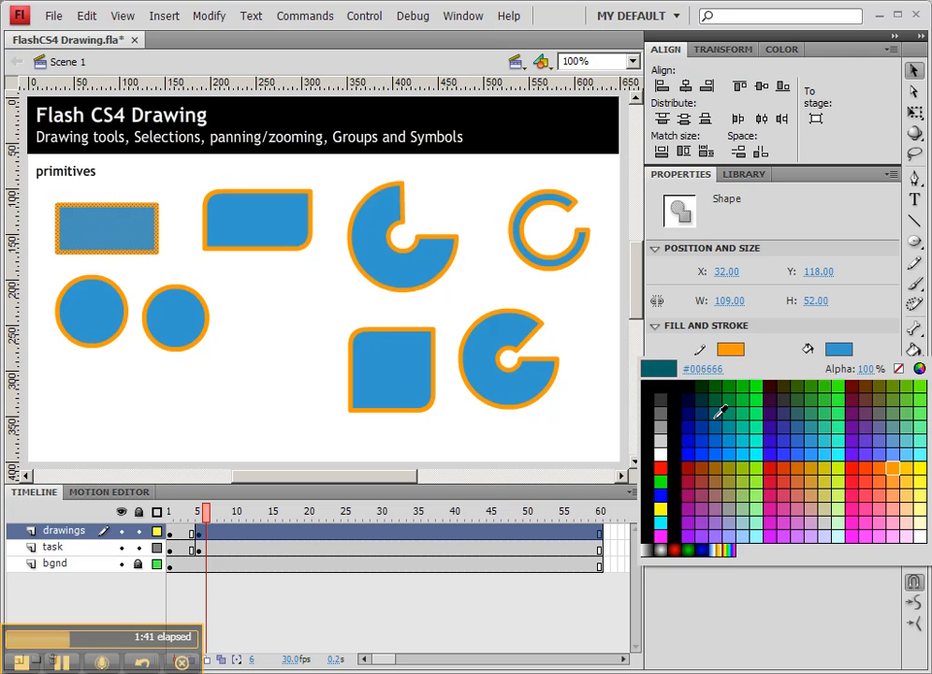
left_click(718, 416)
left_click(839, 349)
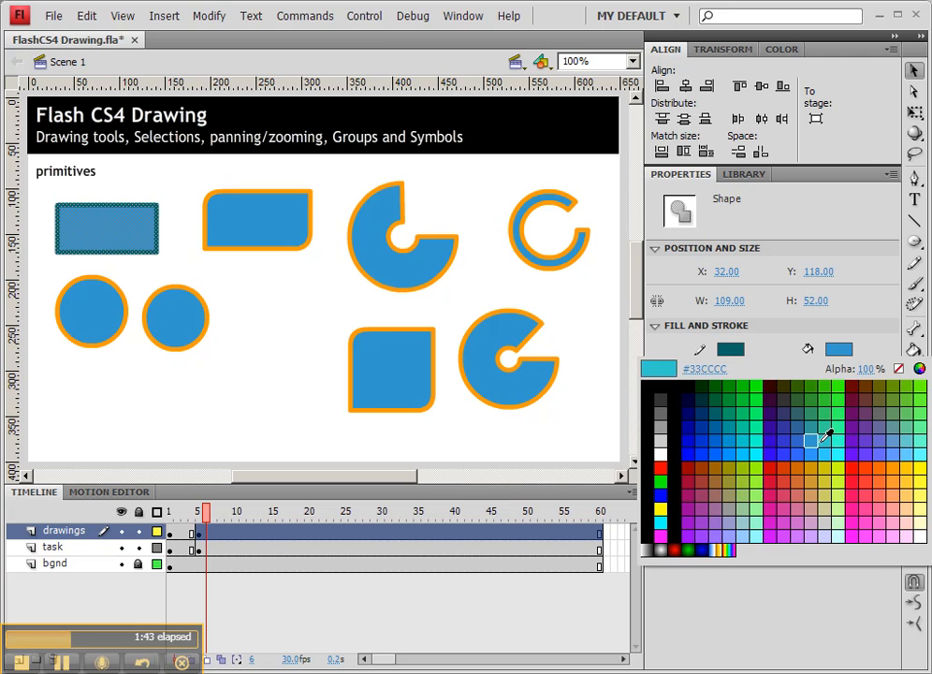
left_click(818, 467)
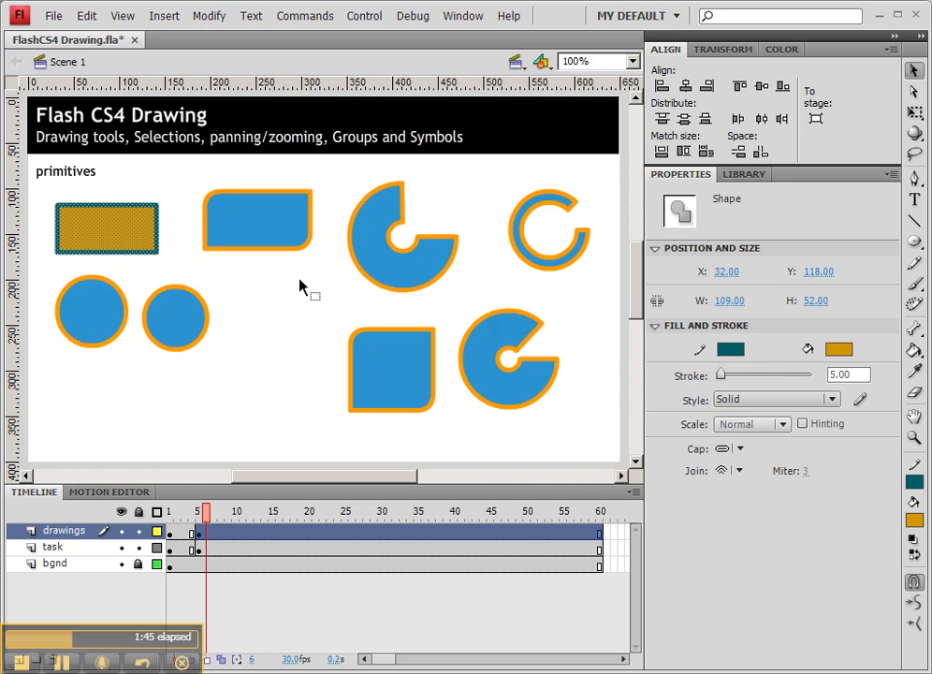
left_click(125, 278)
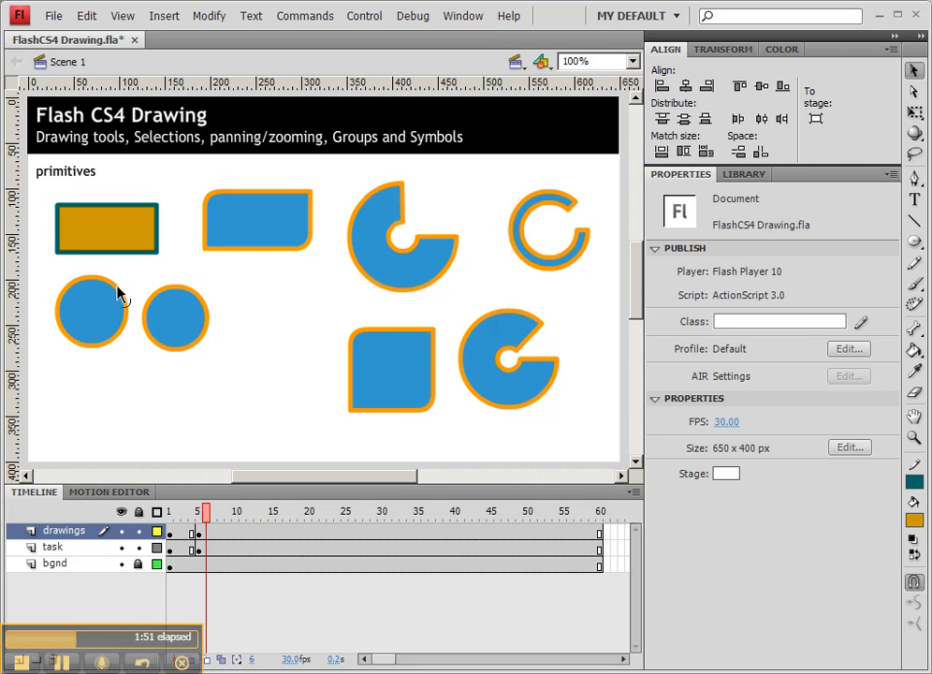
Try turquoise #33CCCC on the larger circle's outline and settle on pinkish red.
left_click(118, 294)
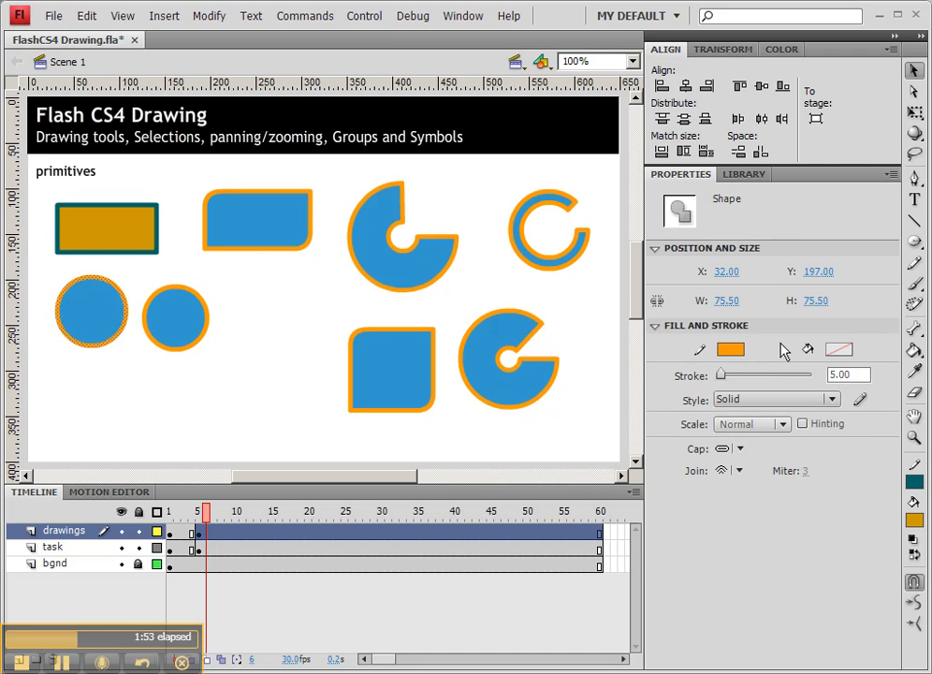
left_click(730, 349)
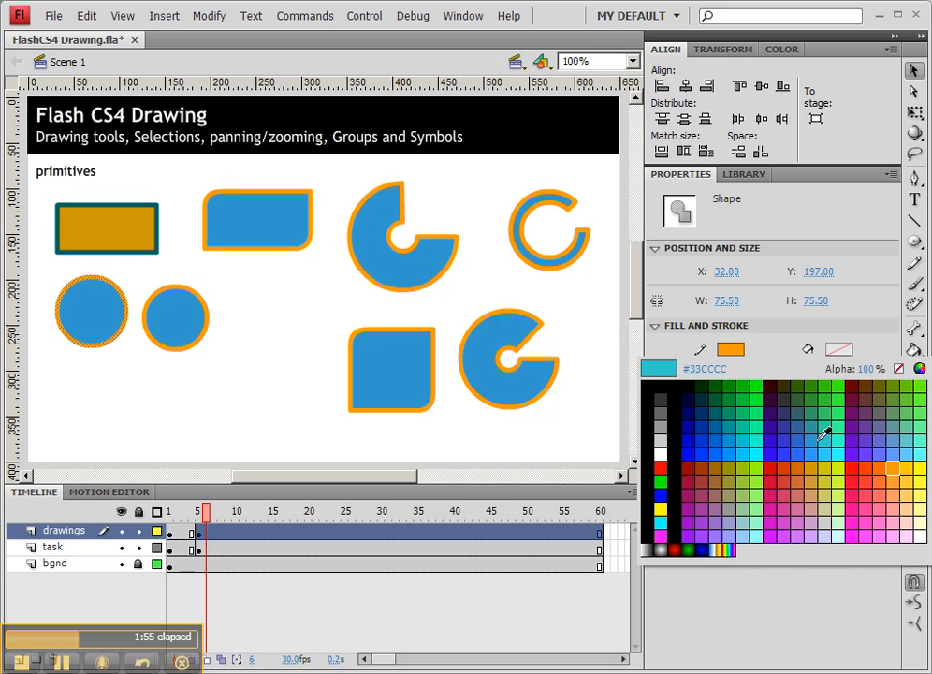
left_click(832, 429)
left_click(730, 349)
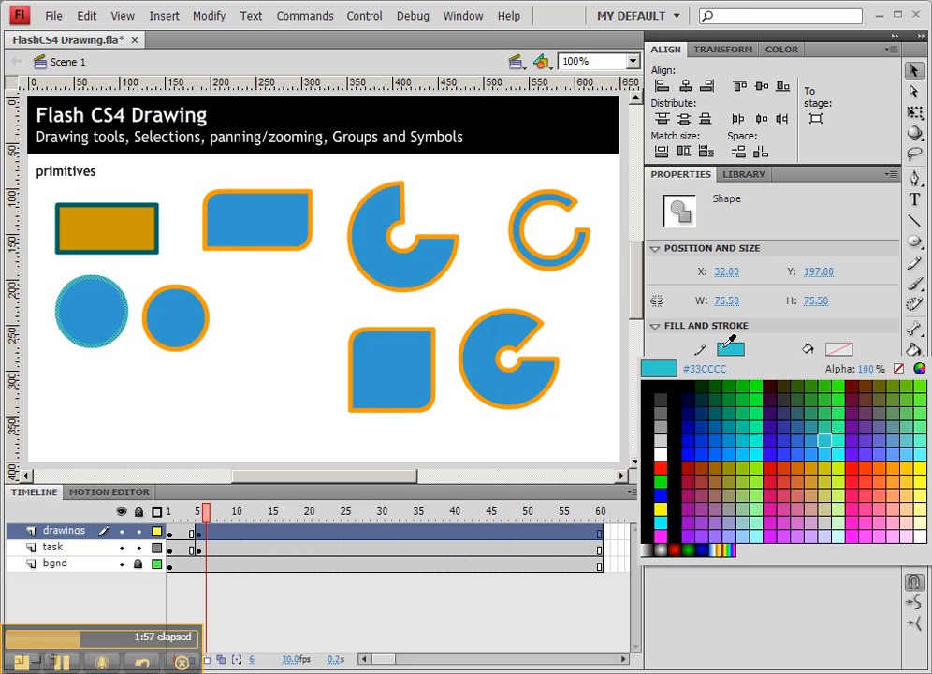
left_click(866, 501)
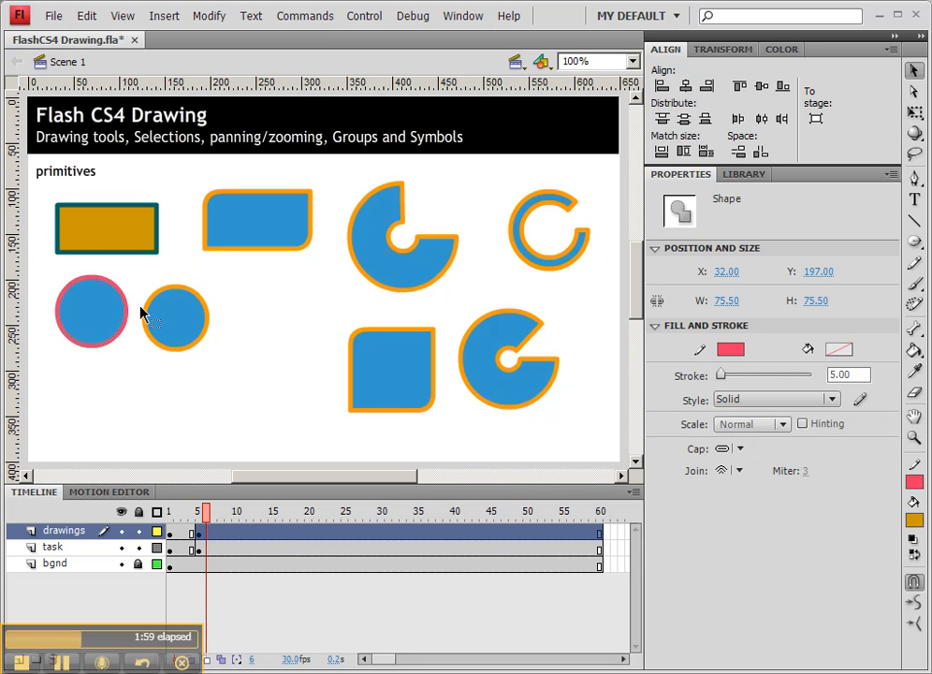
Try olive and pink fills on the larger circle and settle on orange #FF9900.
left_click(93, 316)
left_click(839, 349)
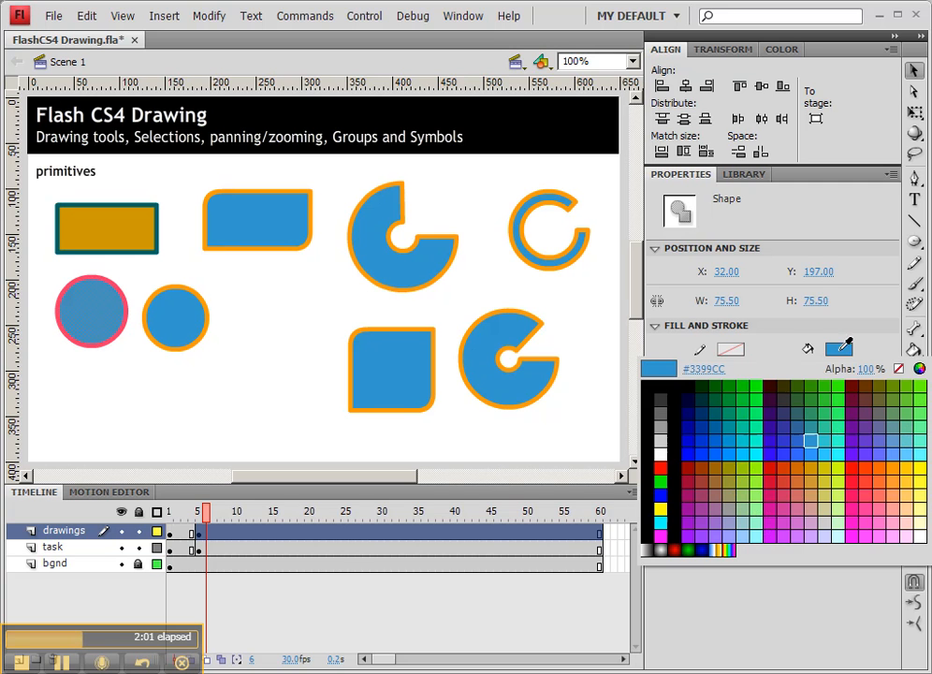
left_click(731, 467)
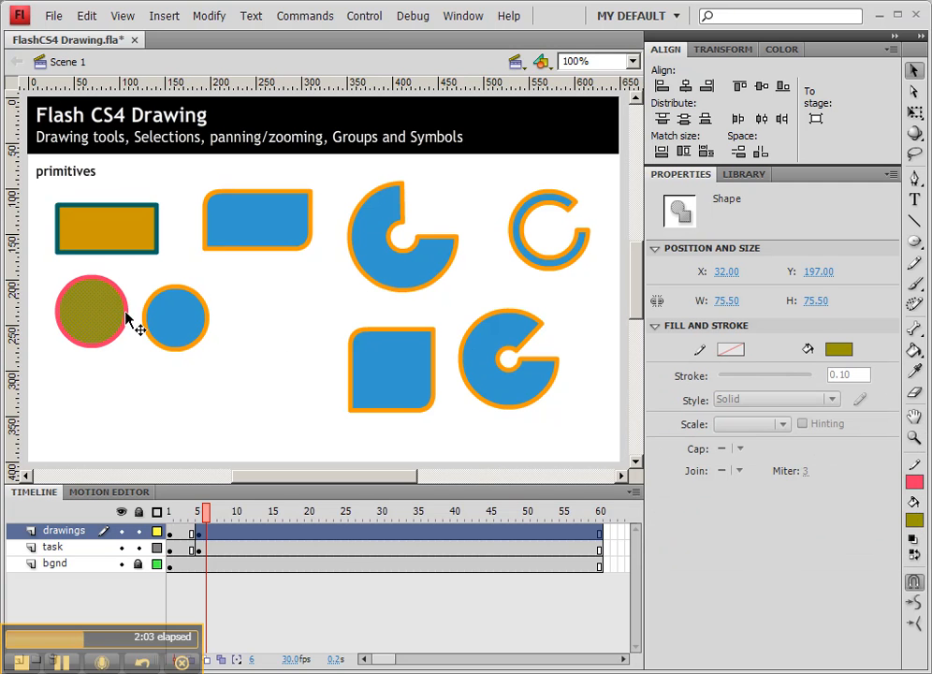
left_click(839, 349)
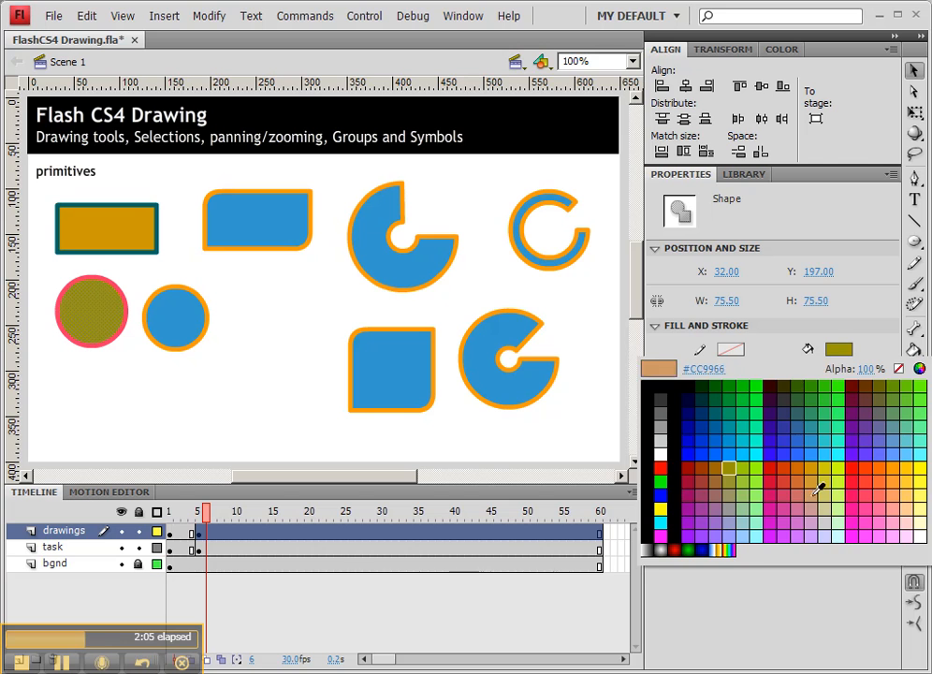
left_click(807, 500)
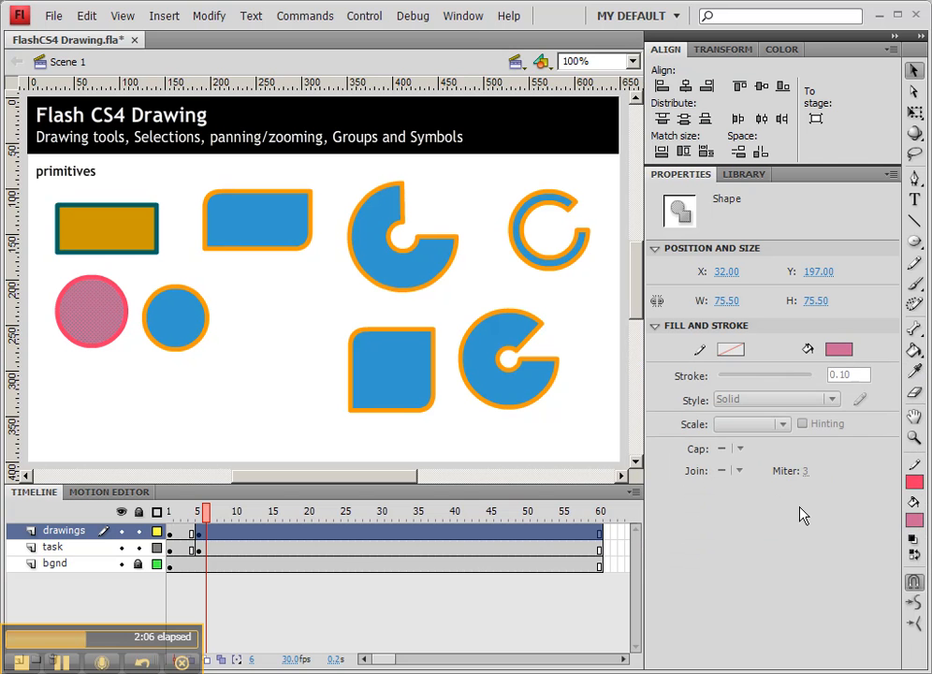
left_click(847, 348)
left_click(897, 467)
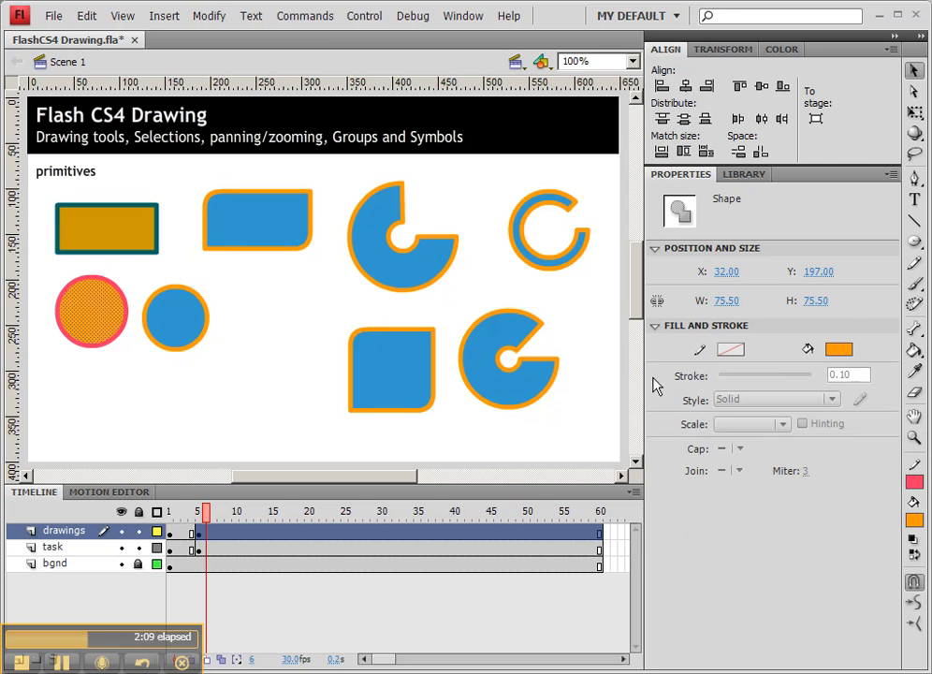
left_click(256, 308)
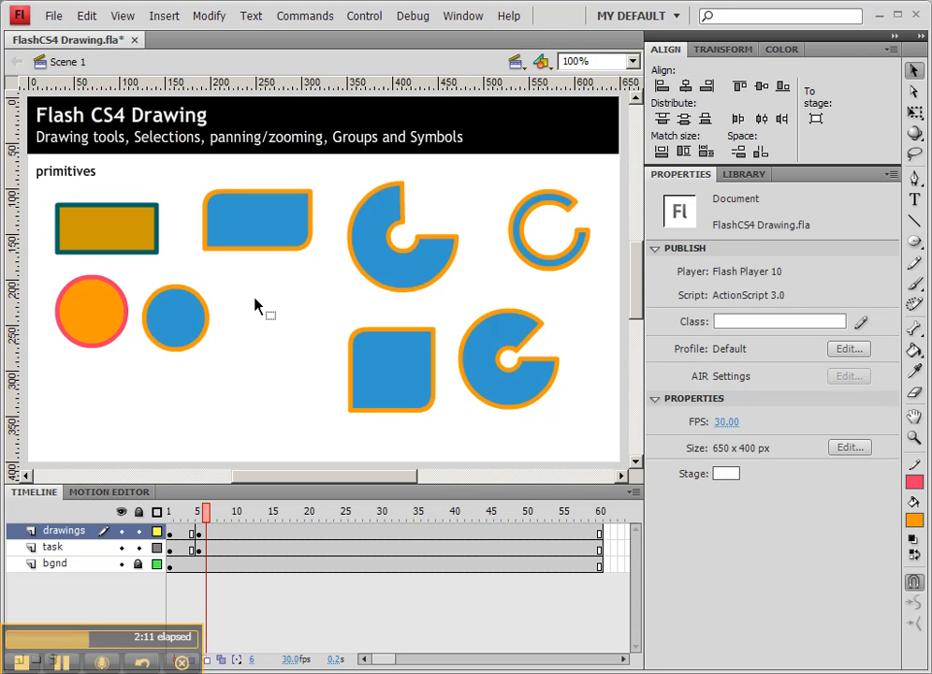
Open the full colour picker for the larger circle's fill and try green and red-orange shades from the spectrum.
left_click(94, 317)
left_click(845, 348)
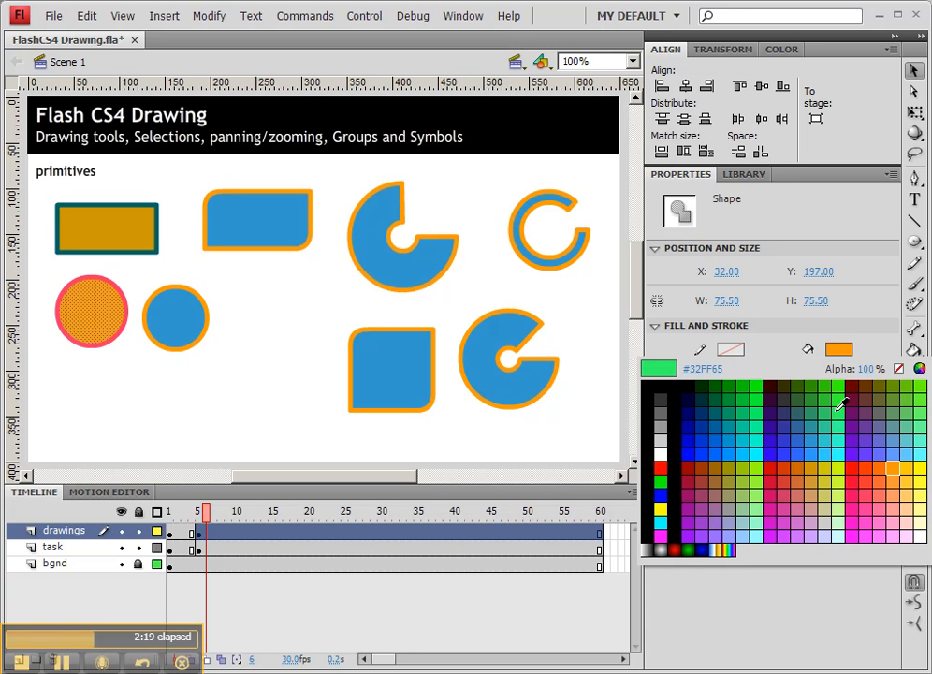
left_click(920, 371)
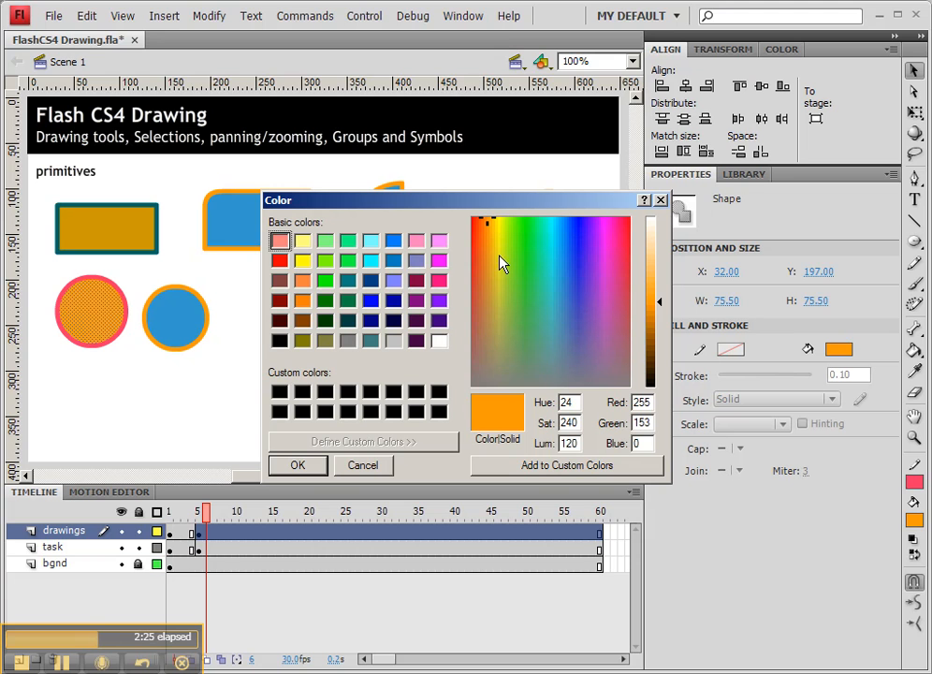
left_click(529, 289)
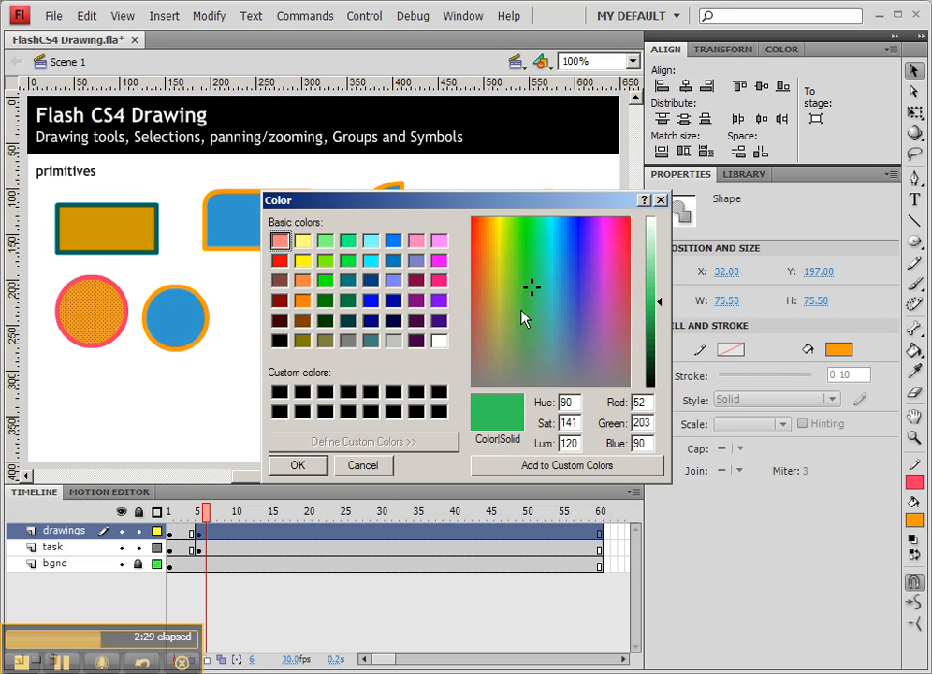
left_click(545, 319)
left_click(540, 298)
left_click(536, 297)
left_click(538, 278)
left_click(531, 261)
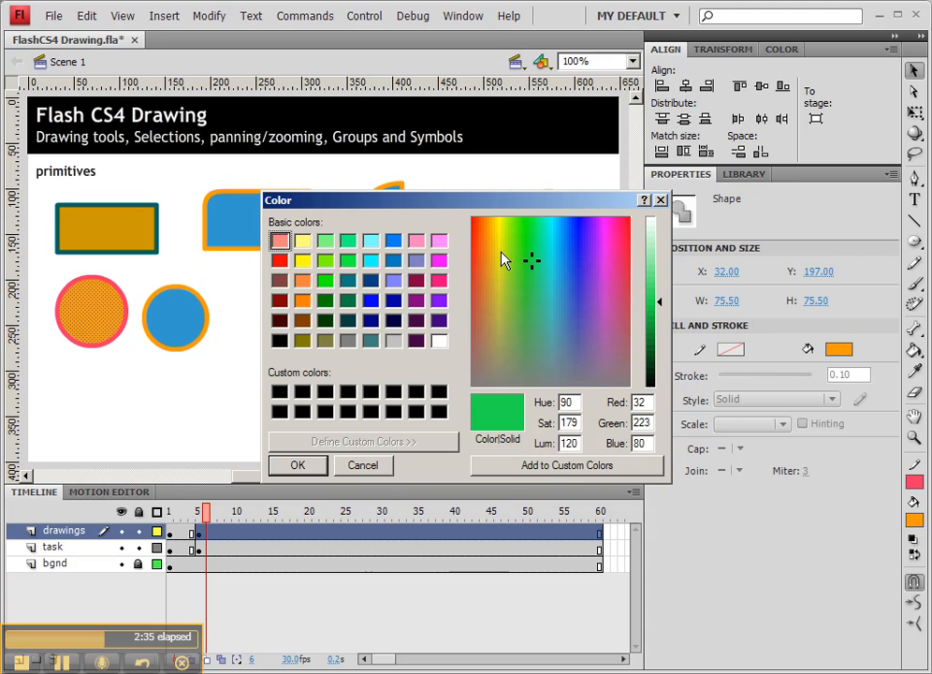
left_click(478, 223)
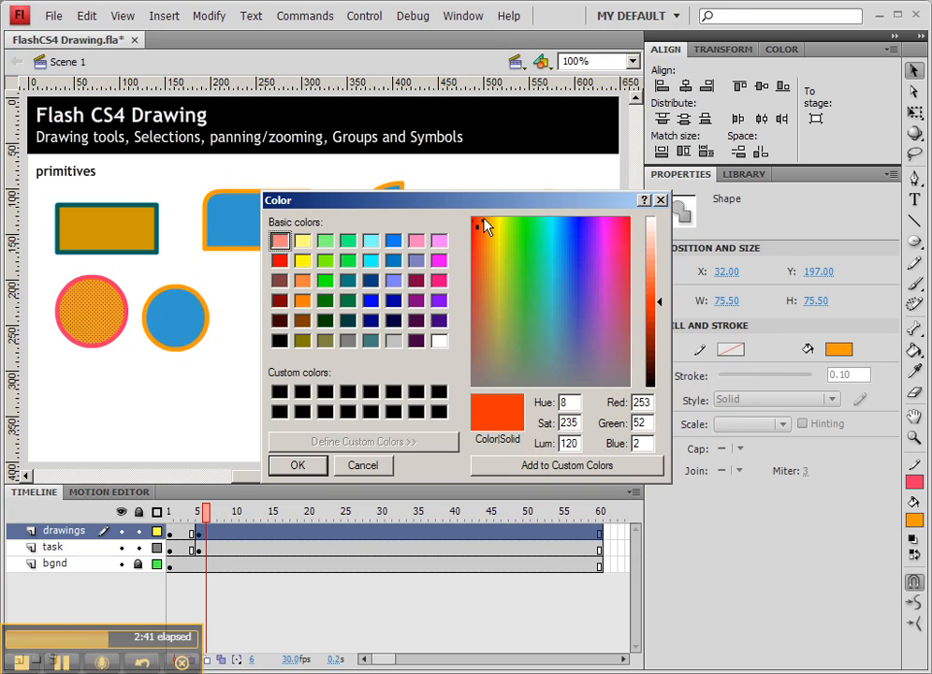
Sample further spectrum colours for the fill, from orange through blue to magenta and grey, to compare hue and saturation.
left_click_drag(624, 235, 488, 245)
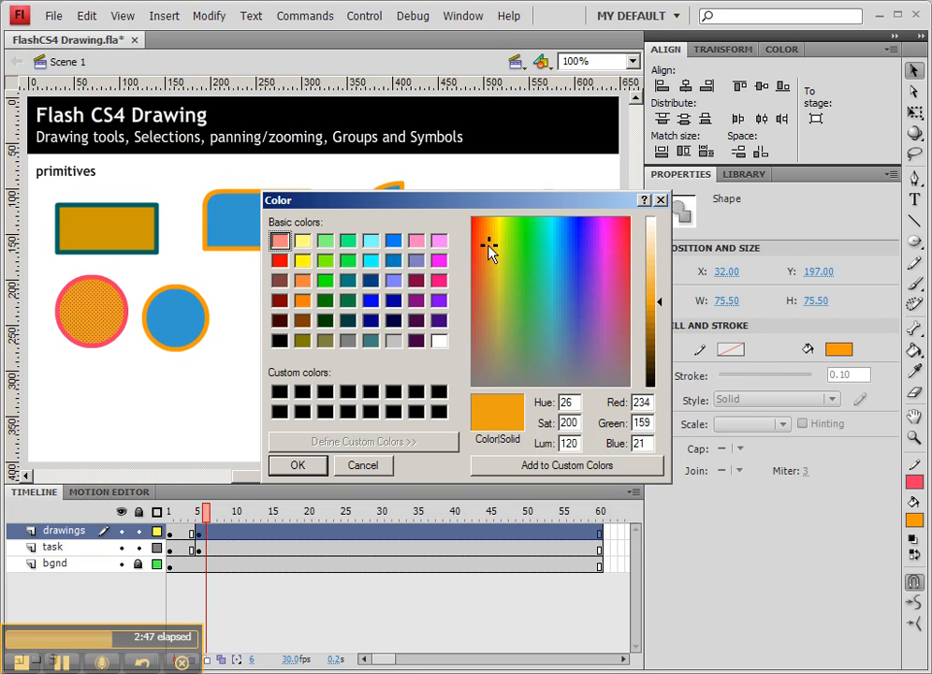
left_click(479, 260)
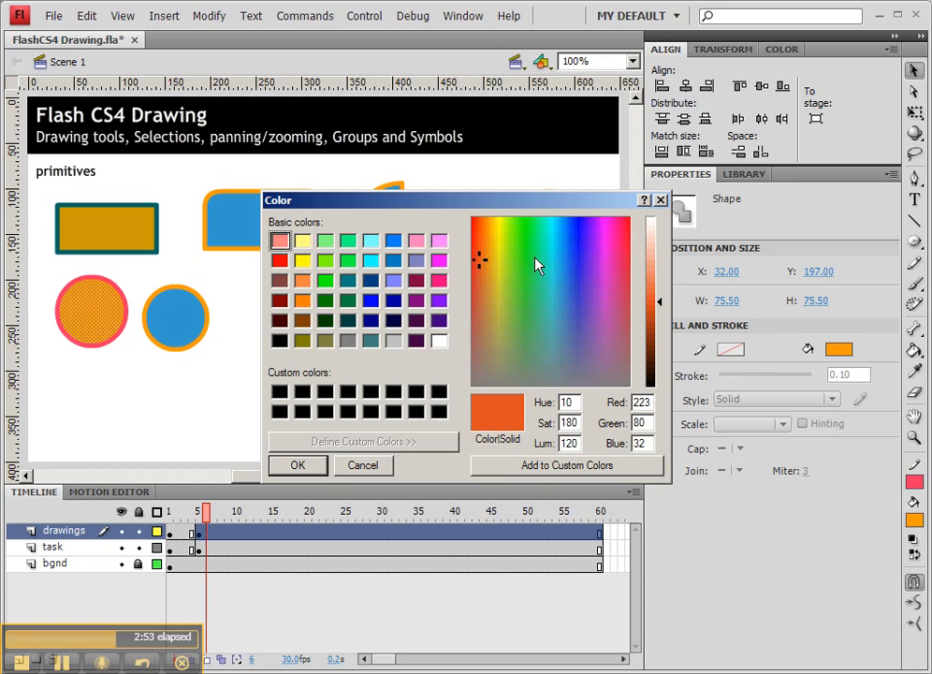
left_click(505, 262)
left_click_drag(531, 266, 570, 264)
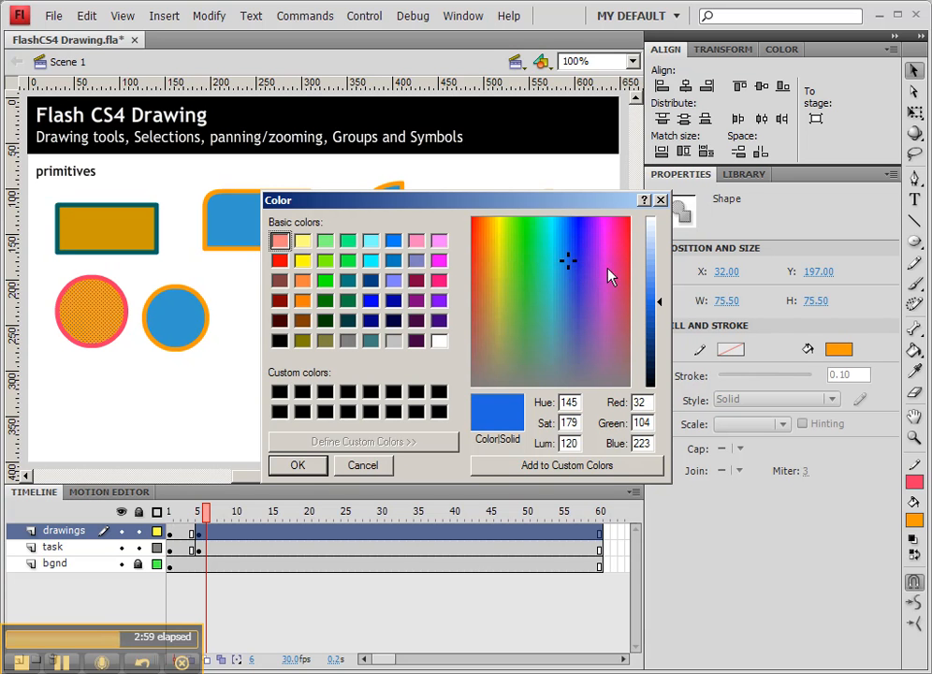
left_click(606, 221)
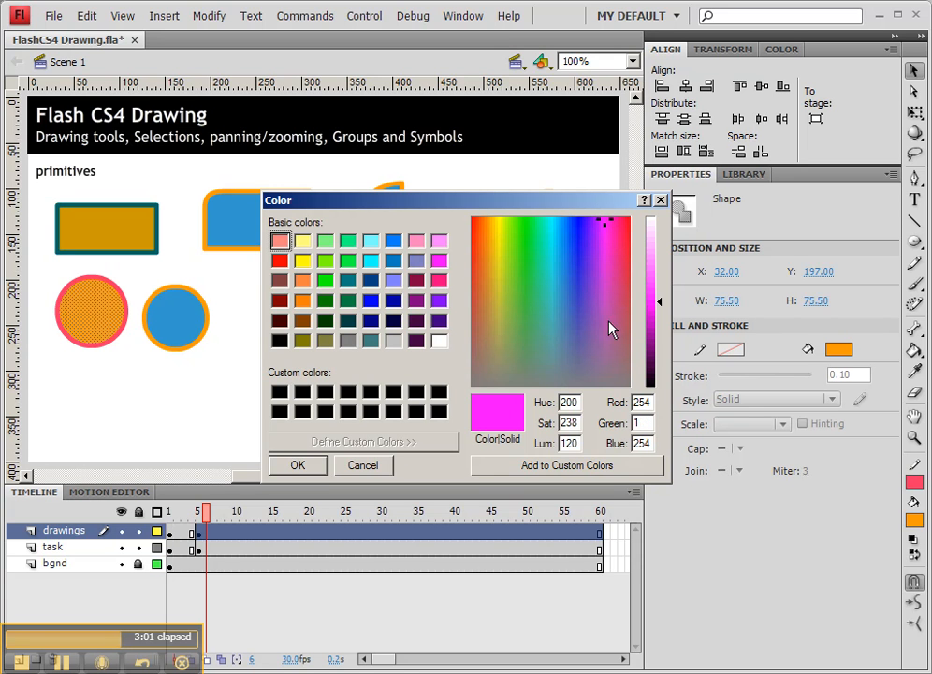
left_click_drag(612, 385, 613, 391)
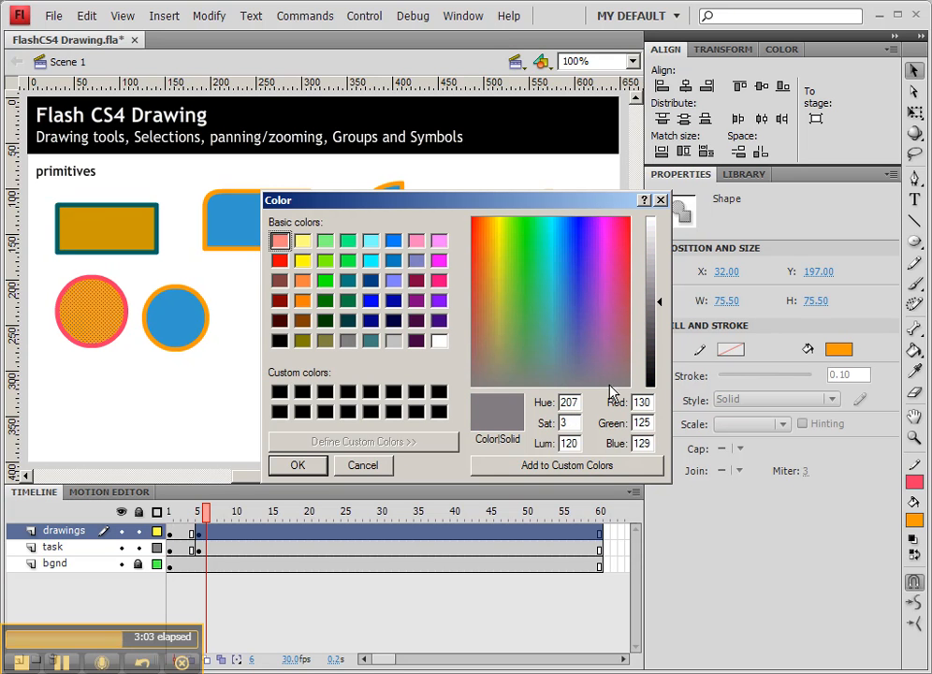
left_click(602, 221)
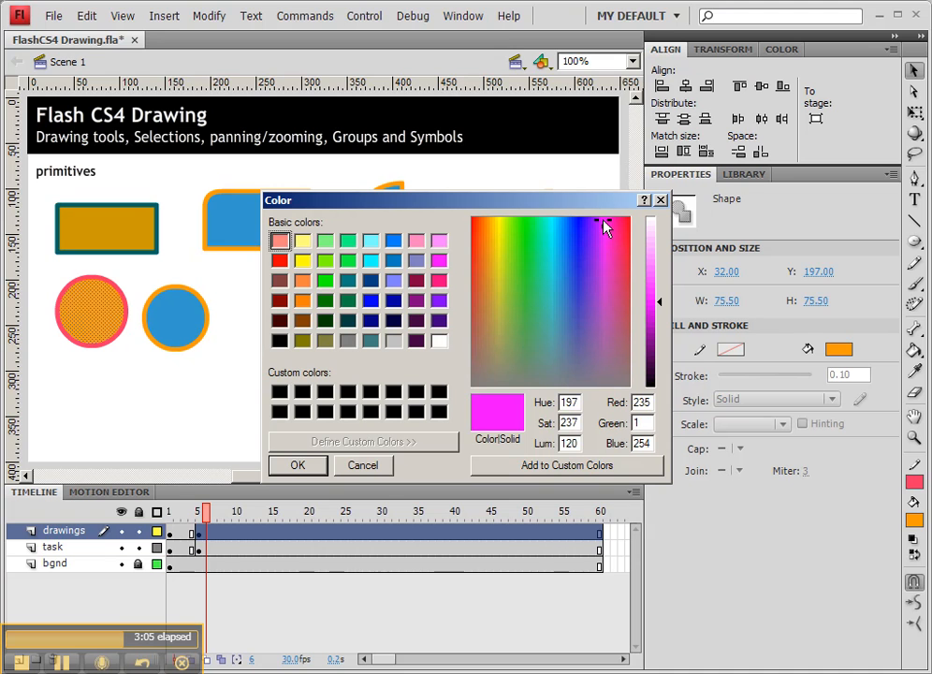
Choose a medium blue with red 32, green 137 and blue 223 and apply it to the larger circle's fill.
left_click(603, 259)
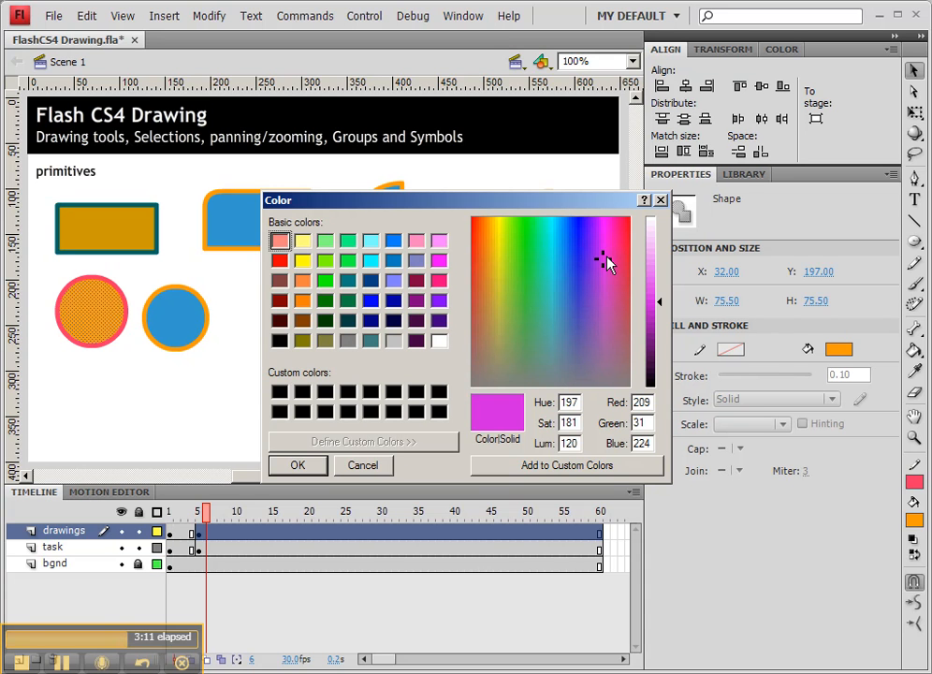
left_click_drag(606, 258, 522, 259)
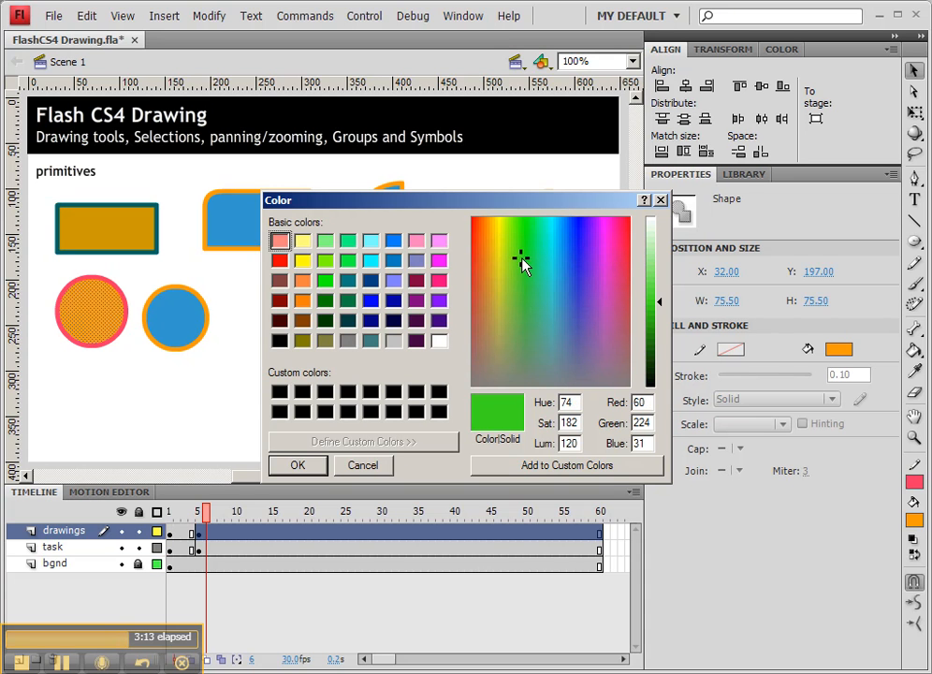
left_click(538, 268)
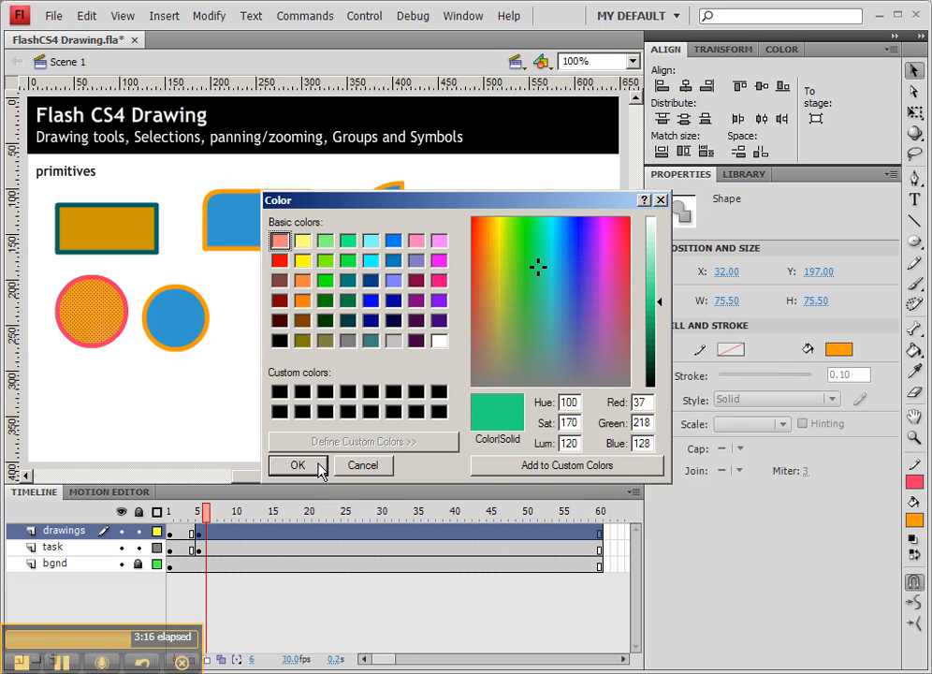
left_click(566, 266)
left_click(562, 262)
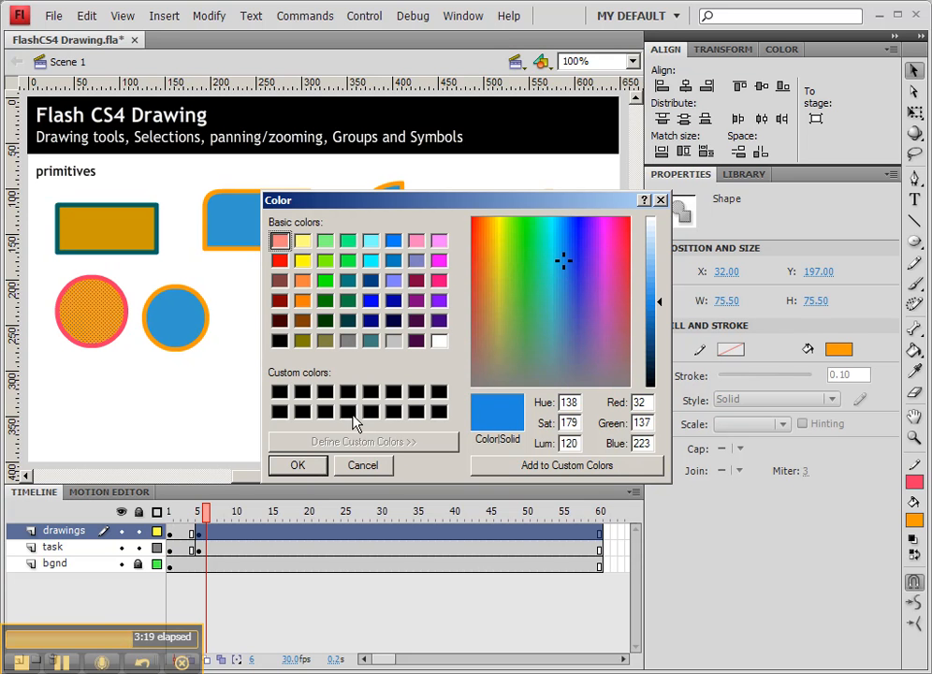
left_click(308, 466)
left_click(253, 391)
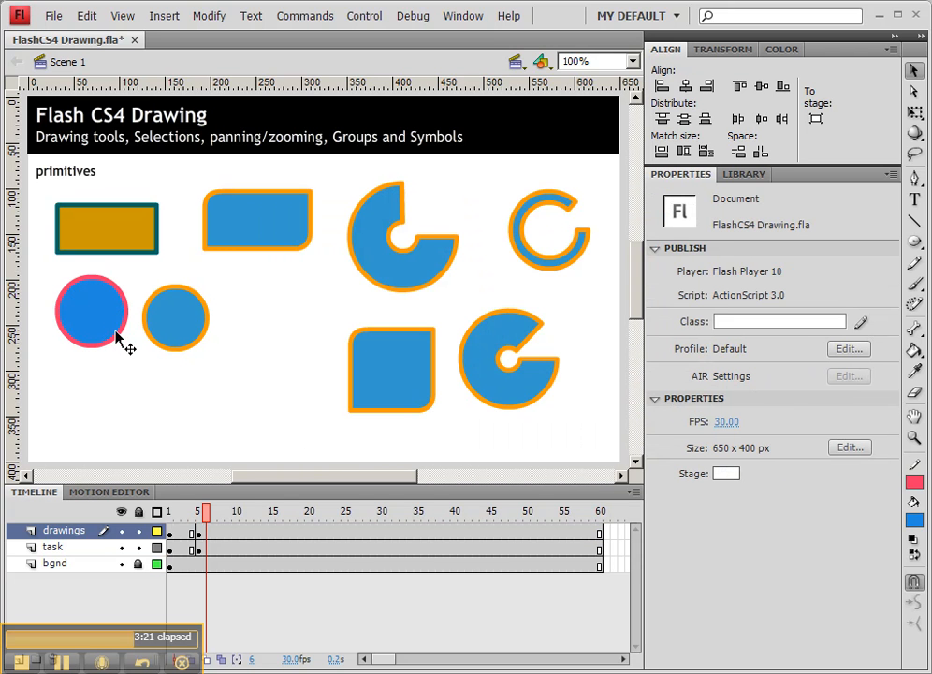
Mix a darker purple, #3E24A8, for the larger circle's fill and deselect the shape.
left_click(97, 329)
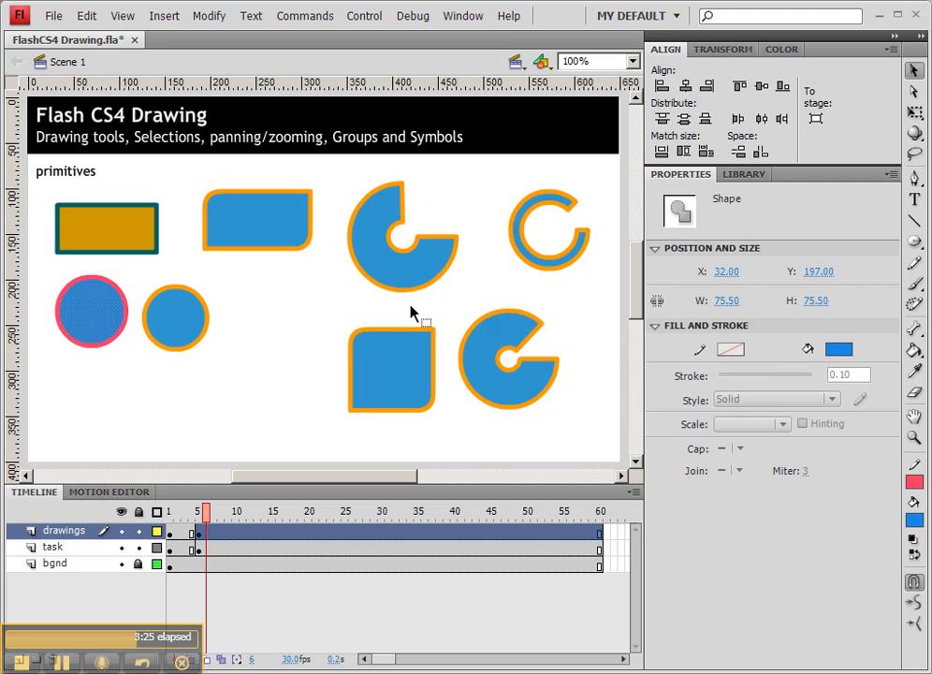
left_click(782, 51)
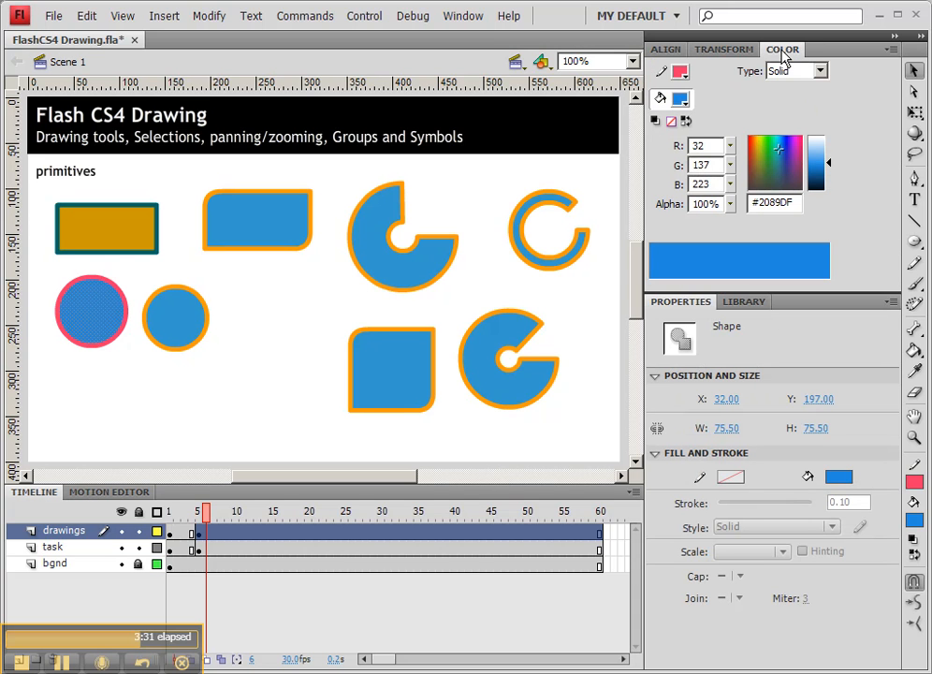
left_click_drag(767, 161, 777, 150)
left_click_drag(823, 167, 823, 165)
mouse_move(824, 165)
left_mouse_down()
mouse_move(824, 173)
mouse_move(784, 167)
mouse_move(776, 155)
mouse_move(829, 164)
mouse_move(829, 177)
left_mouse_up()
left_click(785, 154)
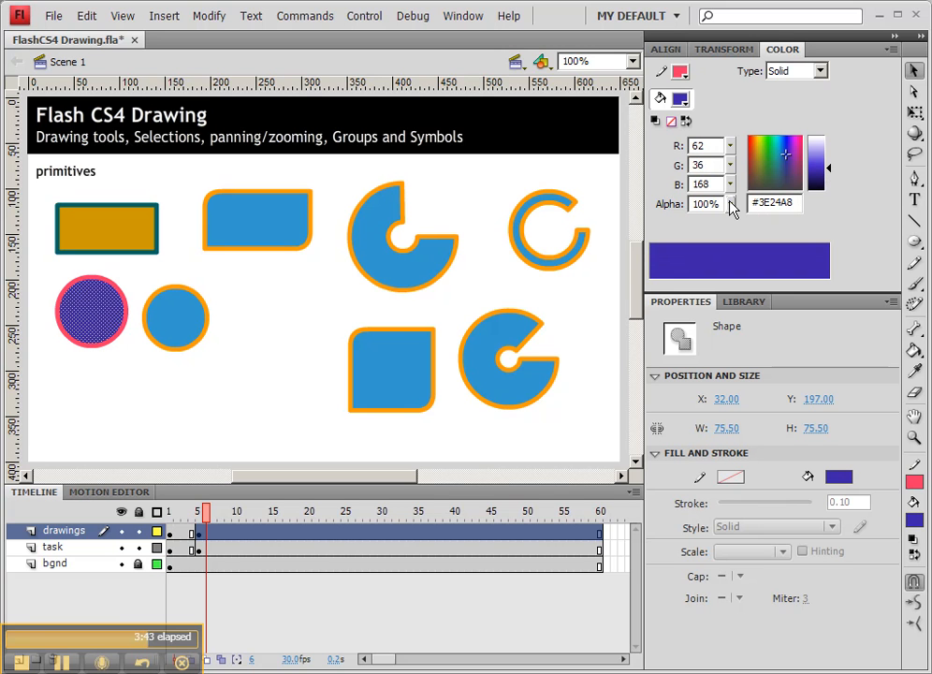
left_click(147, 293)
left_click(125, 318)
left_click(215, 271)
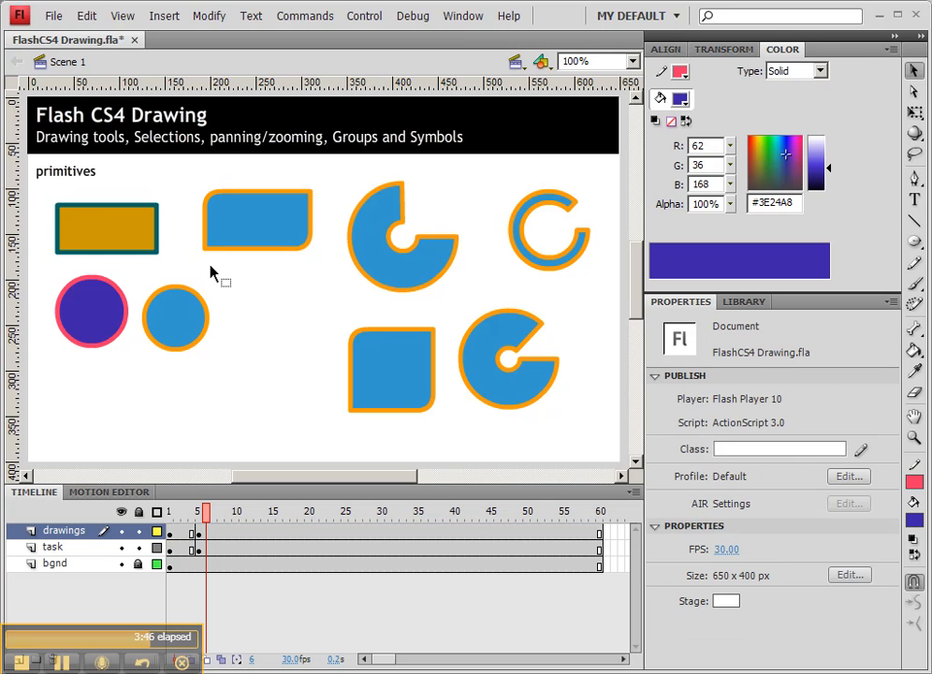
Make the fill of the lower rounded rectangle primitive semi-transparent with an alpha of 51%.
left_click(409, 263)
left_click(397, 384)
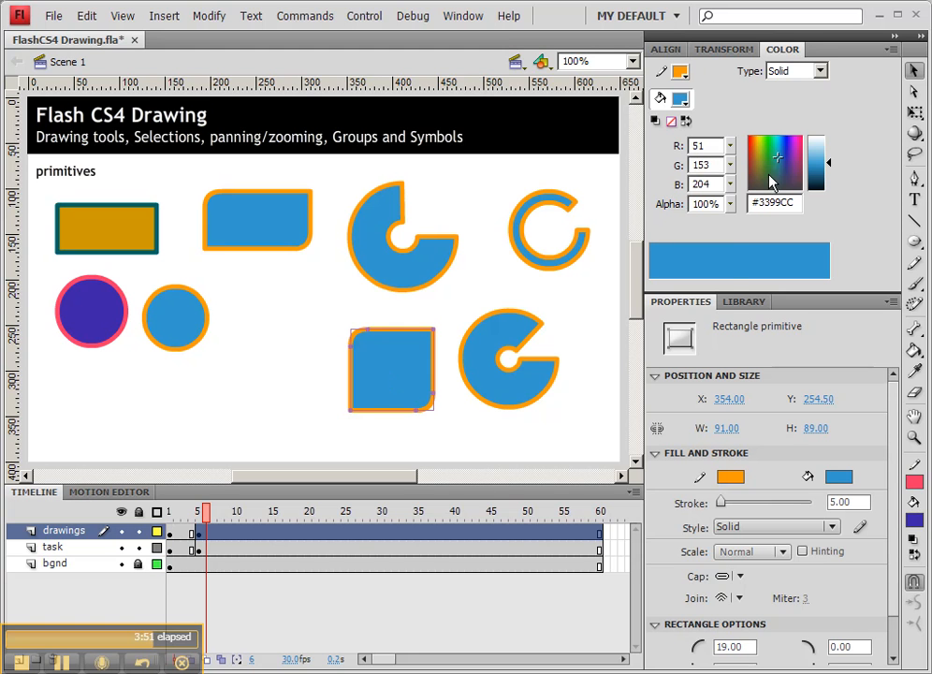
left_click_drag(731, 206, 731, 258)
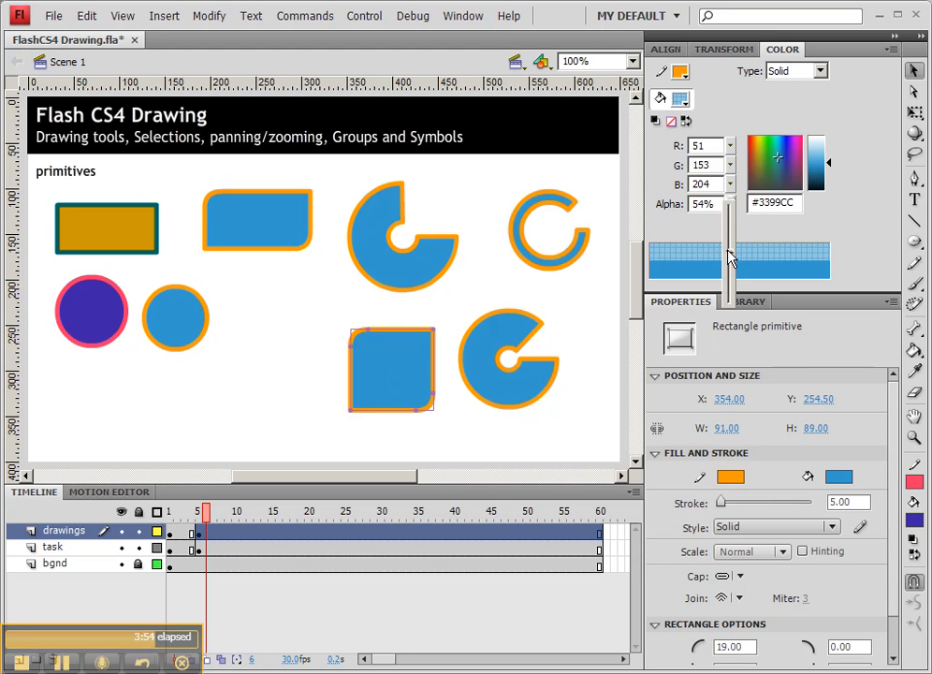
left_click(452, 312)
left_click(311, 324)
Move the semi-transparent rounded rectangle to about X 257, Y 221 and deselect it.
left_click_drag(378, 358, 319, 360)
left_click(312, 358)
left_click(176, 400)
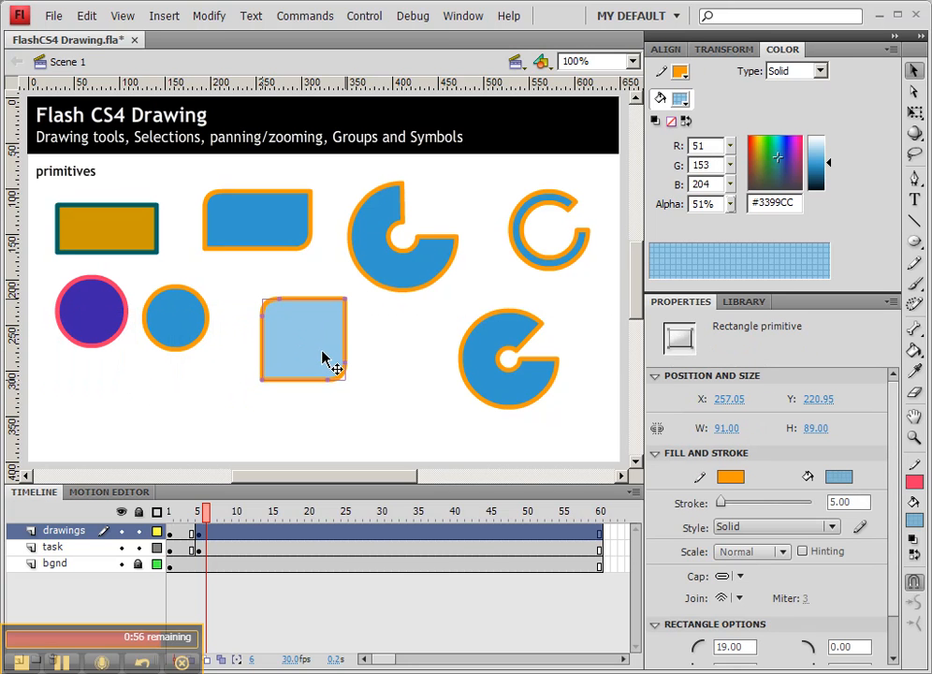
left_click(384, 353)
Select the entire outline of the upper rounded rectangle, without its fill.
left_click(262, 235)
left_click(383, 269)
left_click(234, 196)
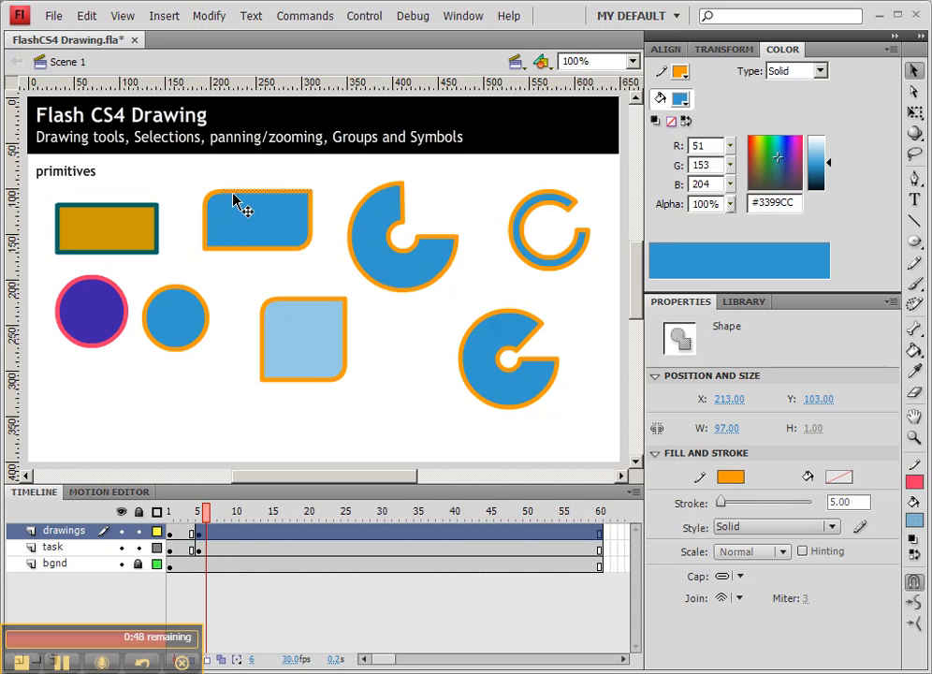
double_click(232, 199)
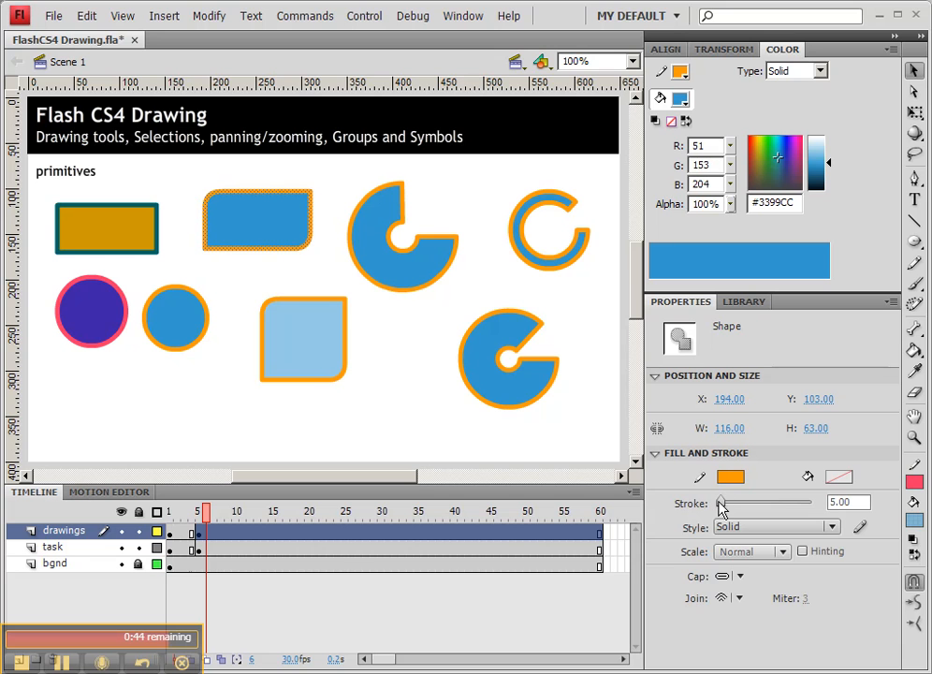
Try the Dashed and Dotted stroke styles on the upper rounded rectangle's outline and return it to Solid.
left_click(730, 527)
left_click(744, 580)
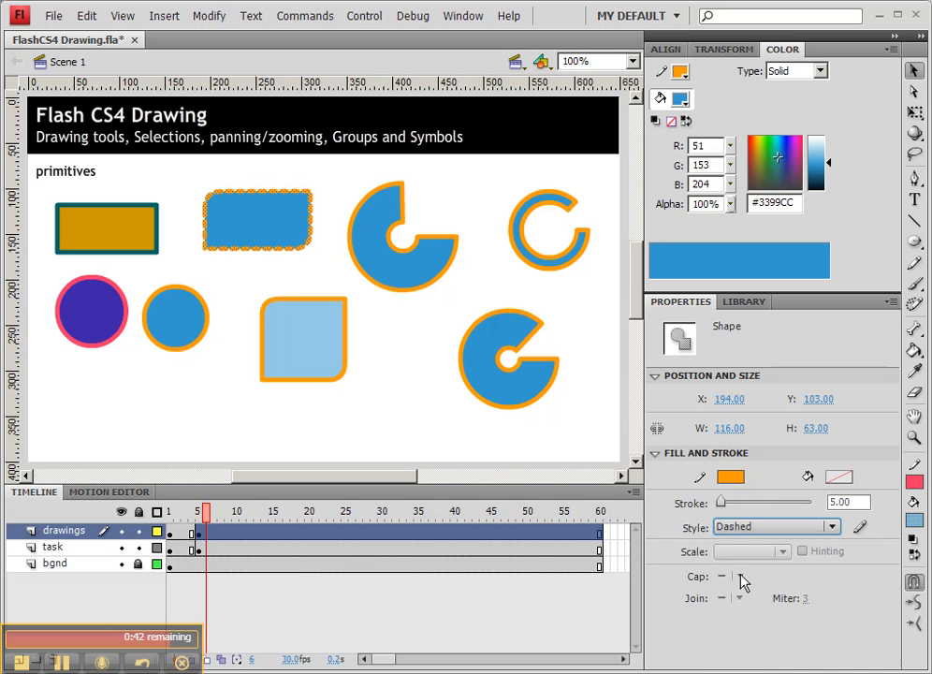
left_click(749, 527)
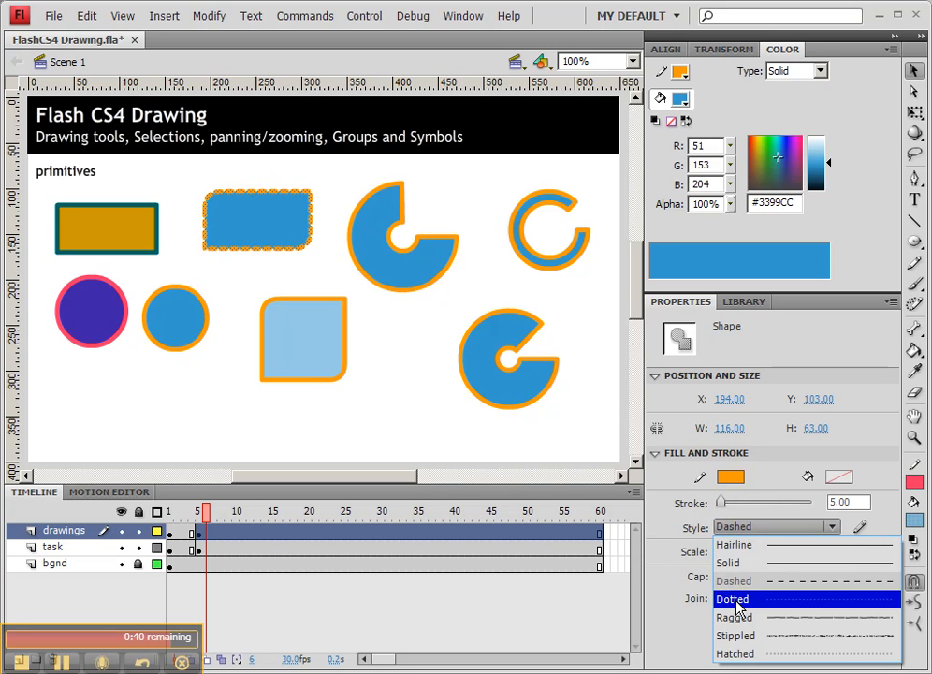
left_click(738, 608)
left_click(735, 527)
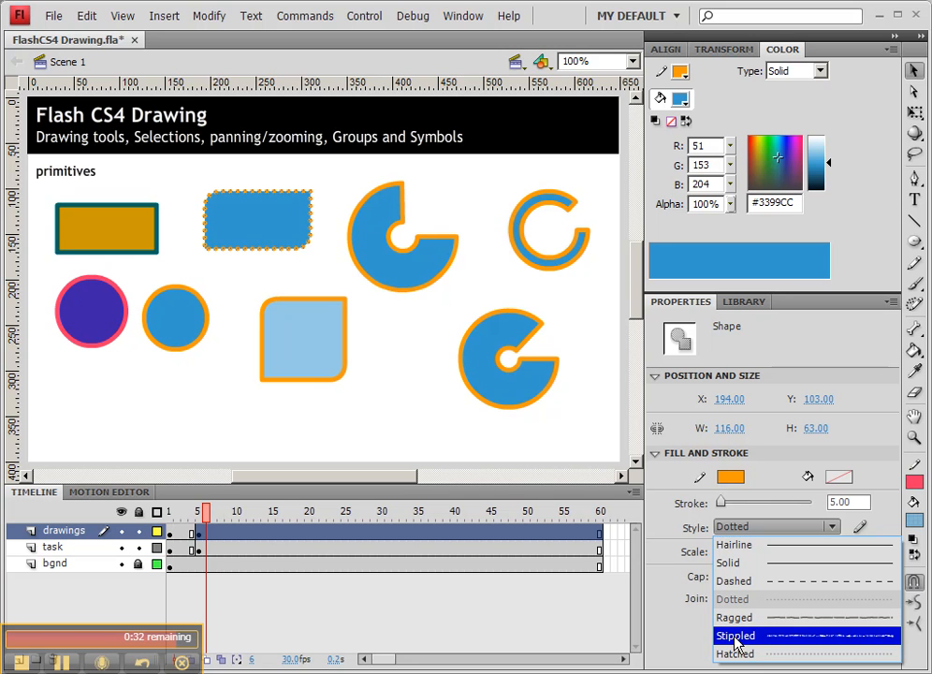
left_click(727, 564)
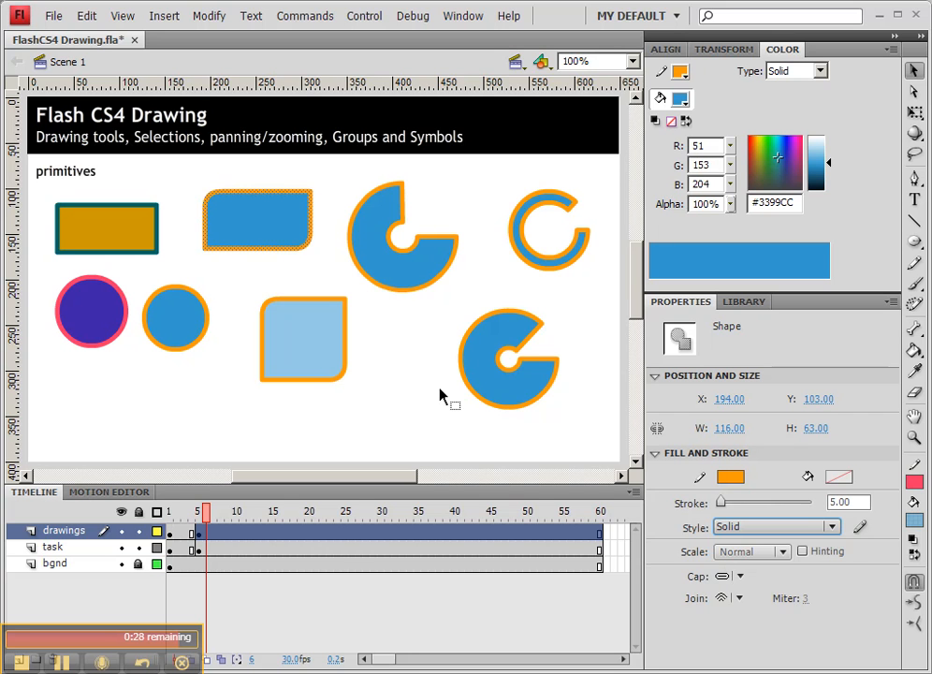
Delete the upper rounded rectangle's outline, leaving only its fill, and select the semi-transparent primitive for comparison.
key("Delete")
left_click(307, 234)
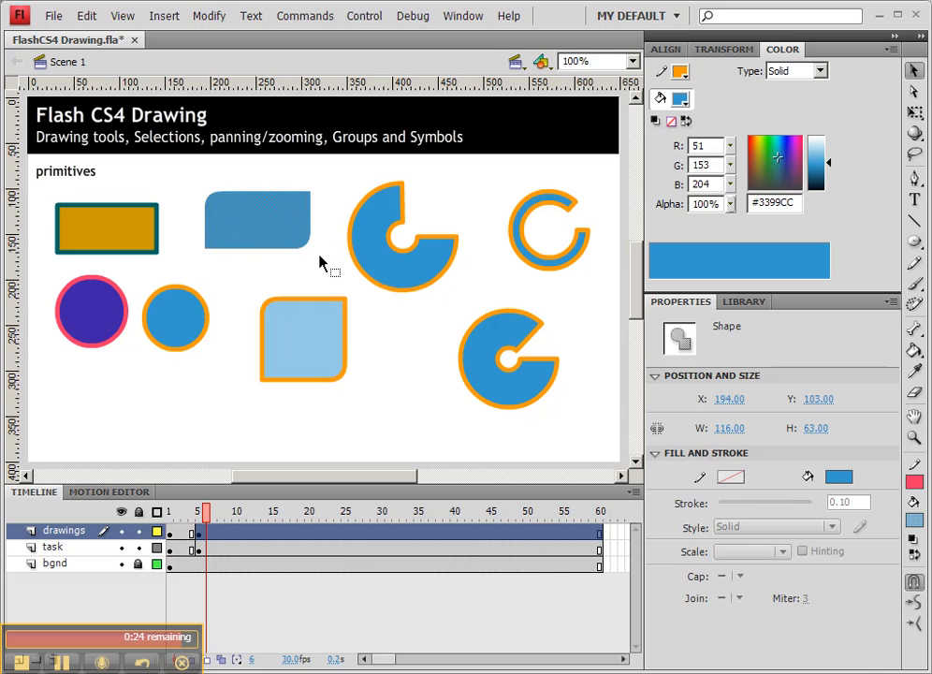
left_click(347, 320)
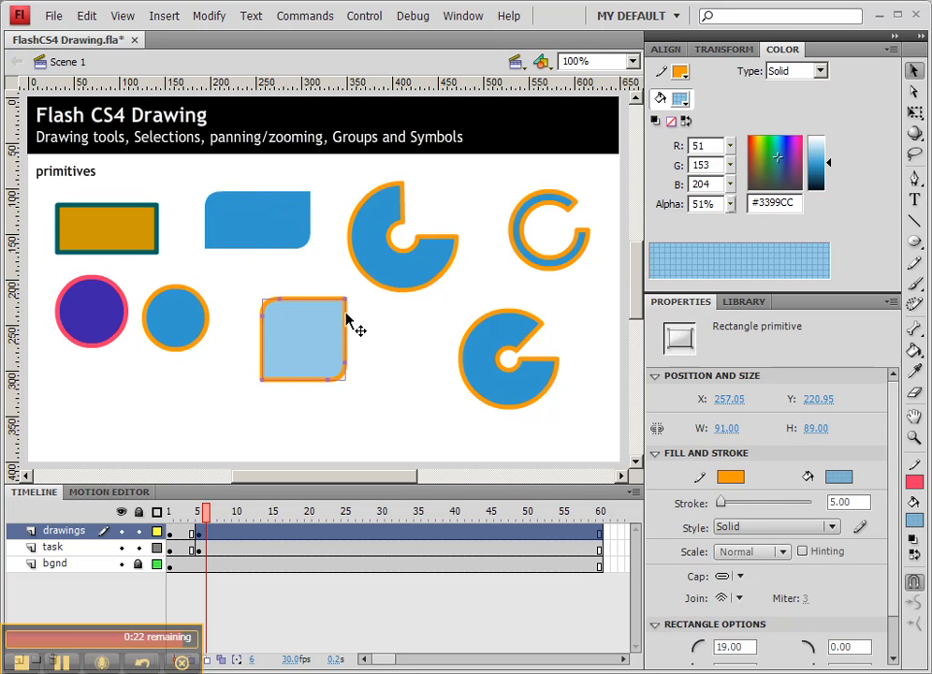
Remove the smaller circle's outline by setting its stroke to no colour, and select the remaining fill.
left_click(203, 304)
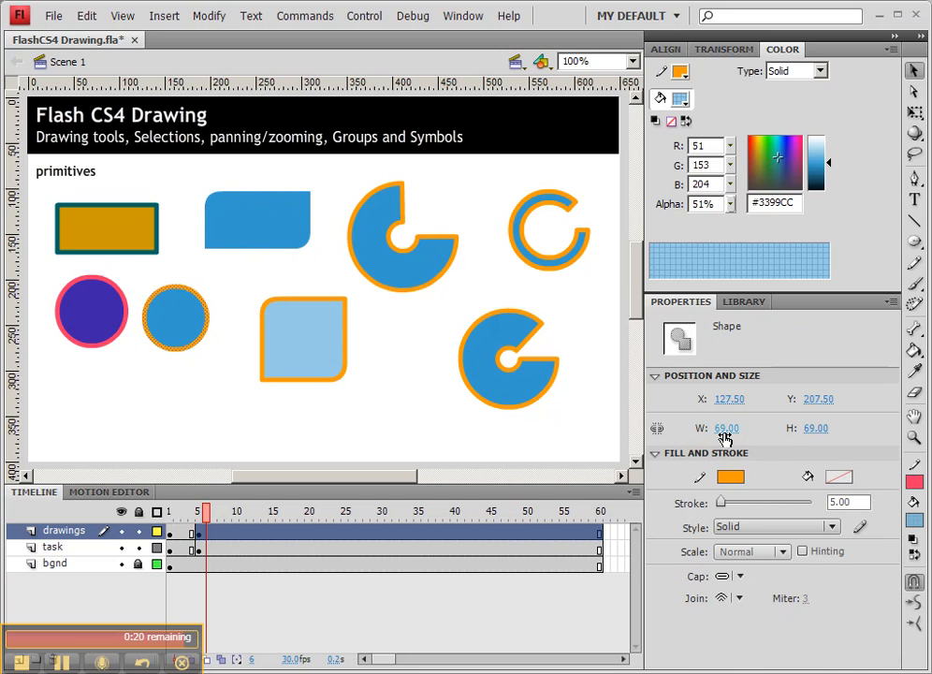
left_click(731, 477)
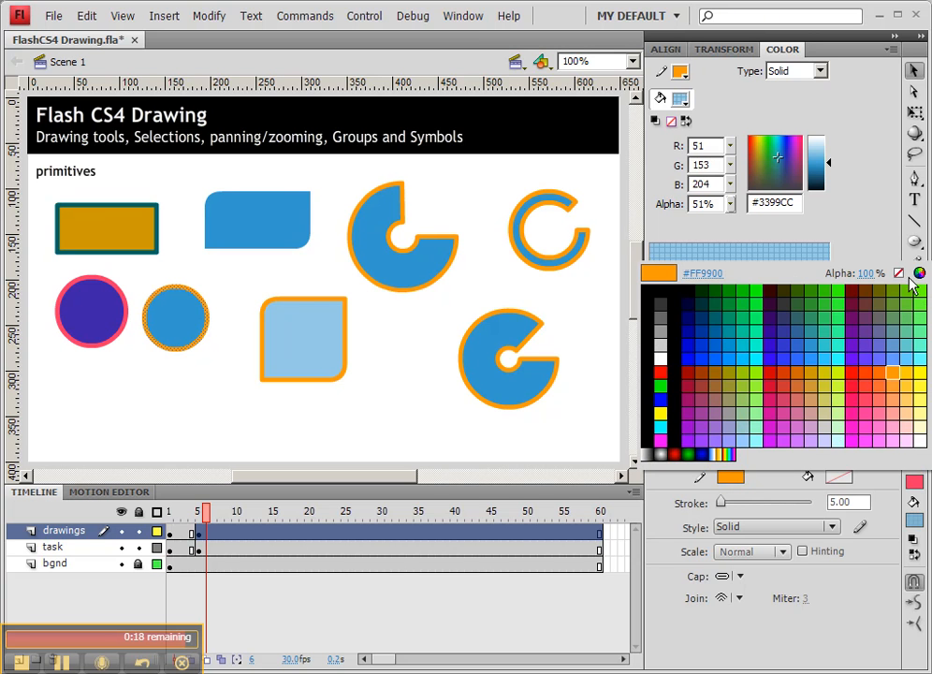
left_click(899, 273)
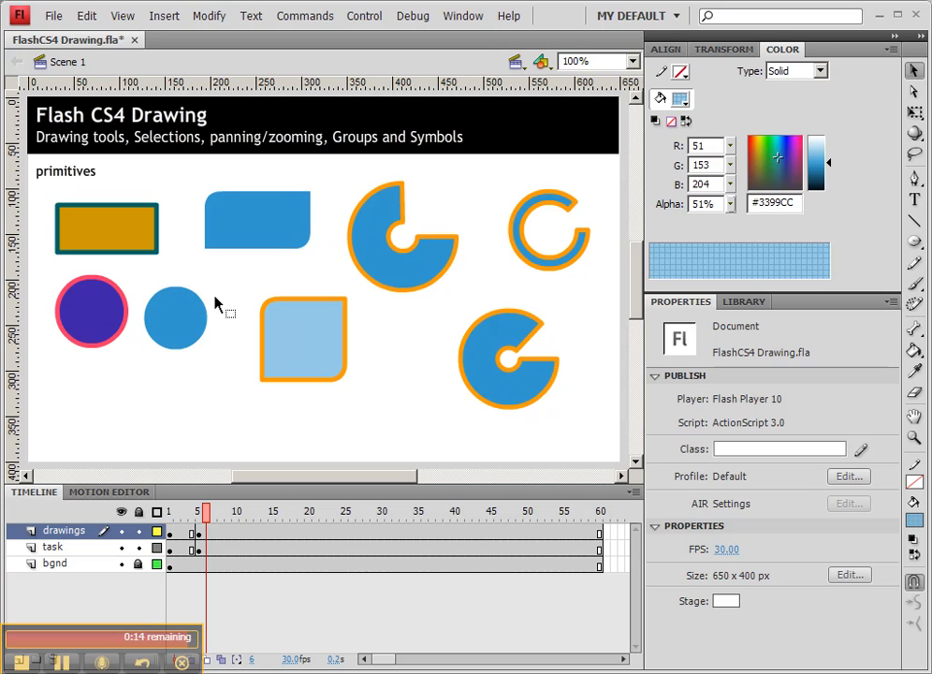
left_click(188, 319)
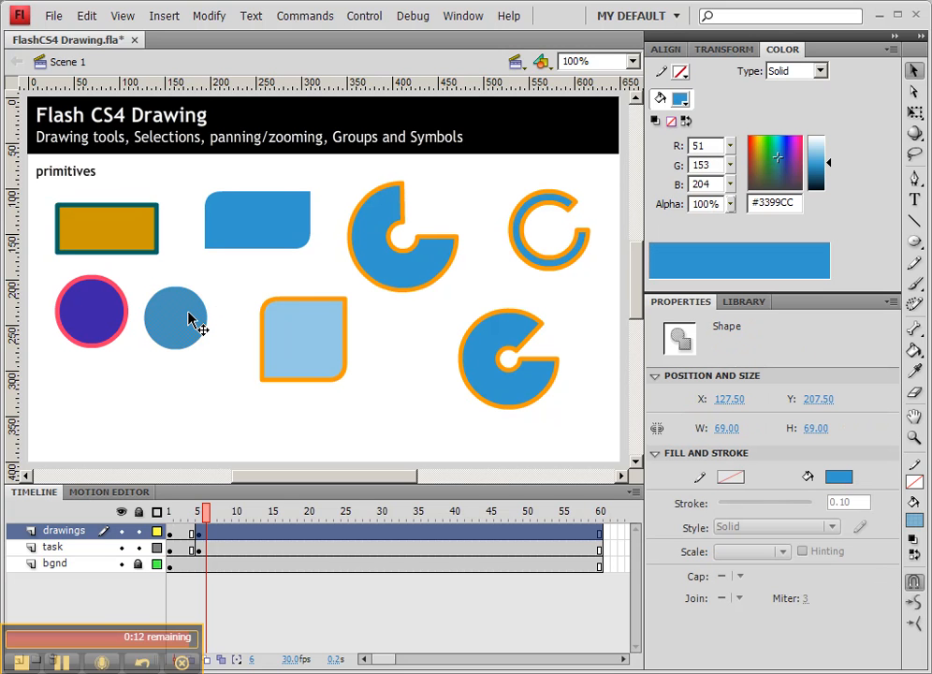